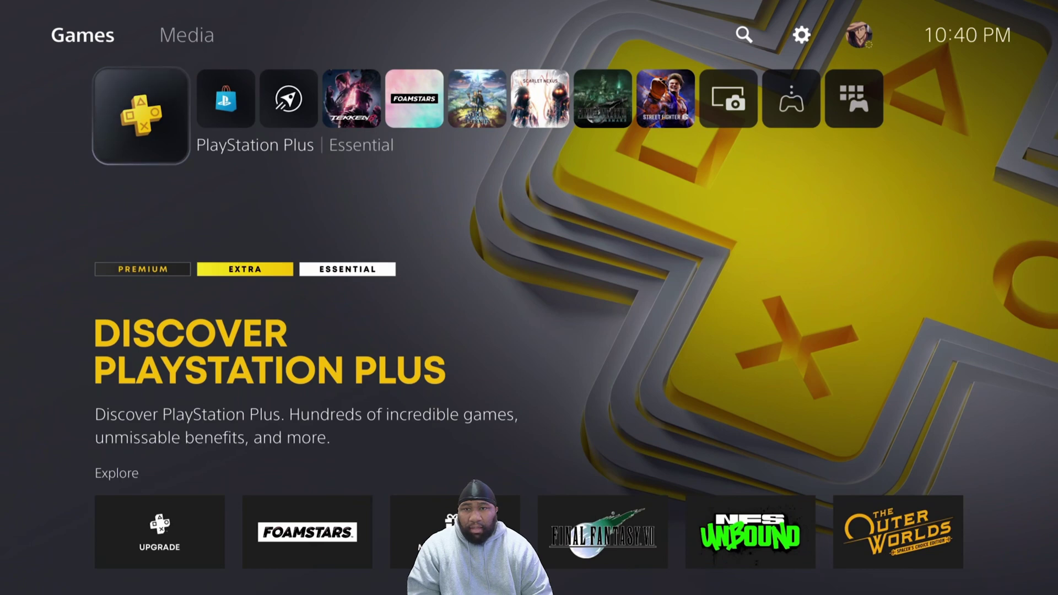
- Go to the PS5 Settings > System > Remote Play page
key("Up")
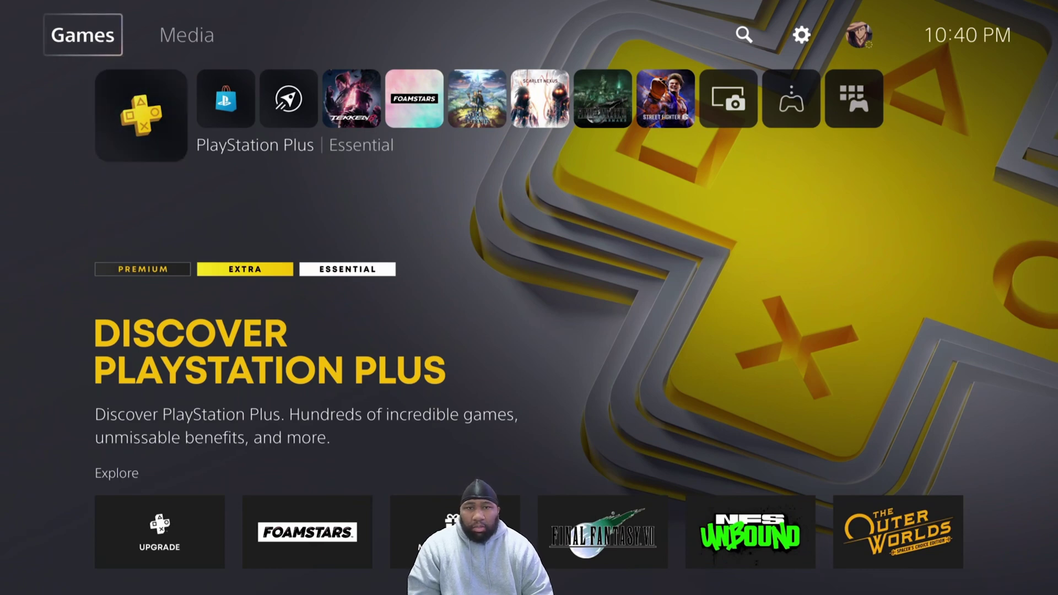
key("Right")
key("Right")
key("Right")
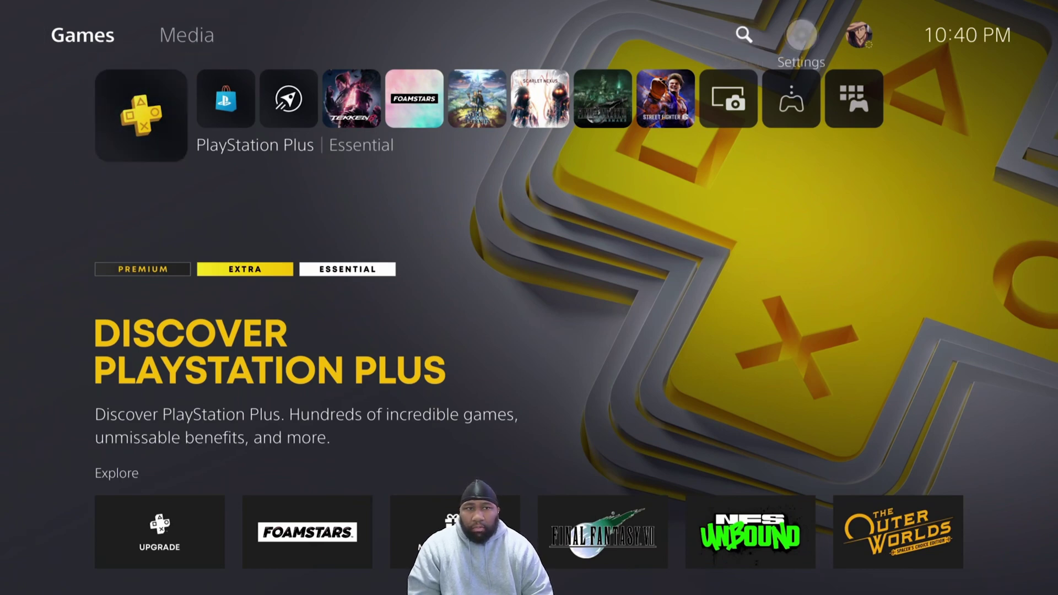
key("Return")
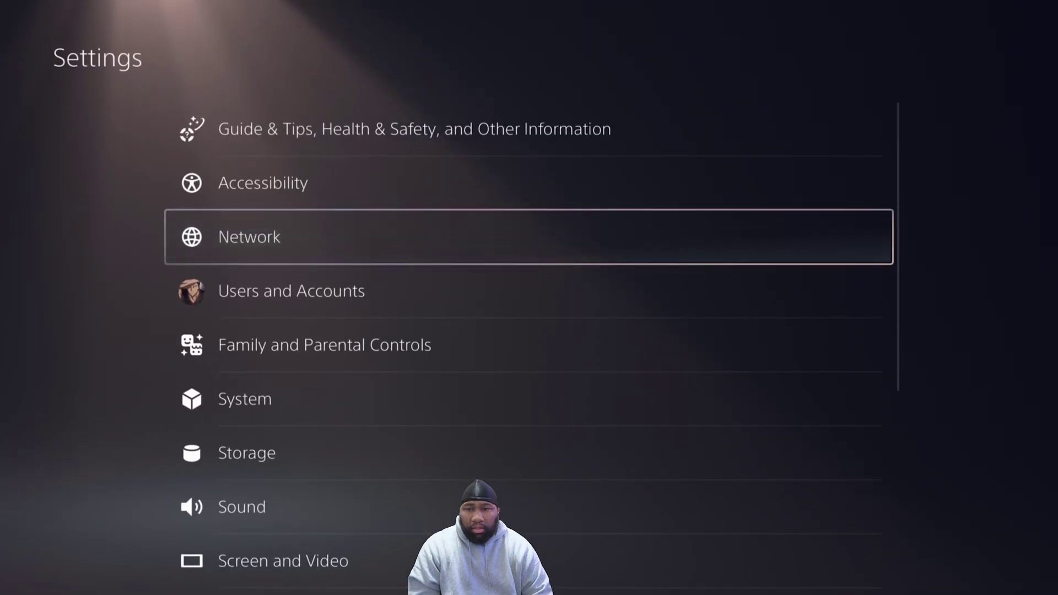
key("Down")
key("Down")
key("Down")
key("Return")
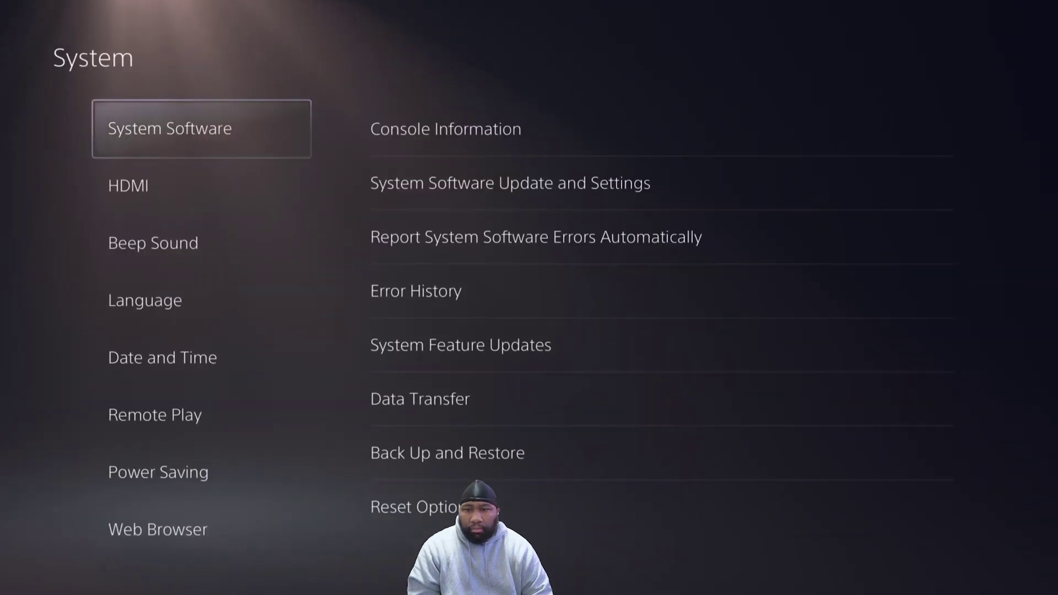
key("Down")
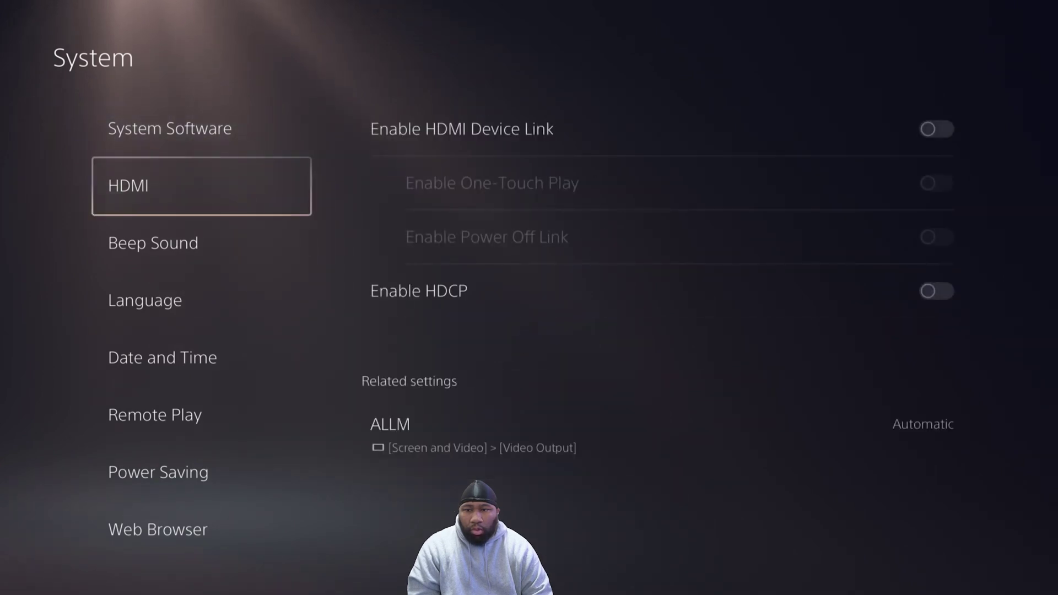
key("Down")
key("Down")
key("Down")
key("Down")
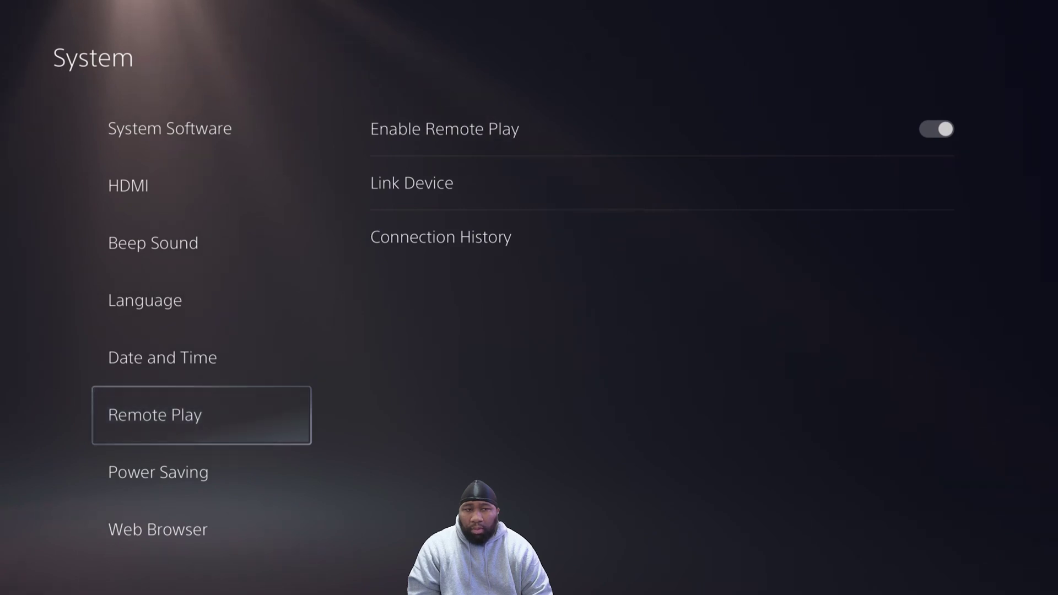
- Confirm Enable Remote Play is on and Link Device is listed, then return to the System categories
key("Right")
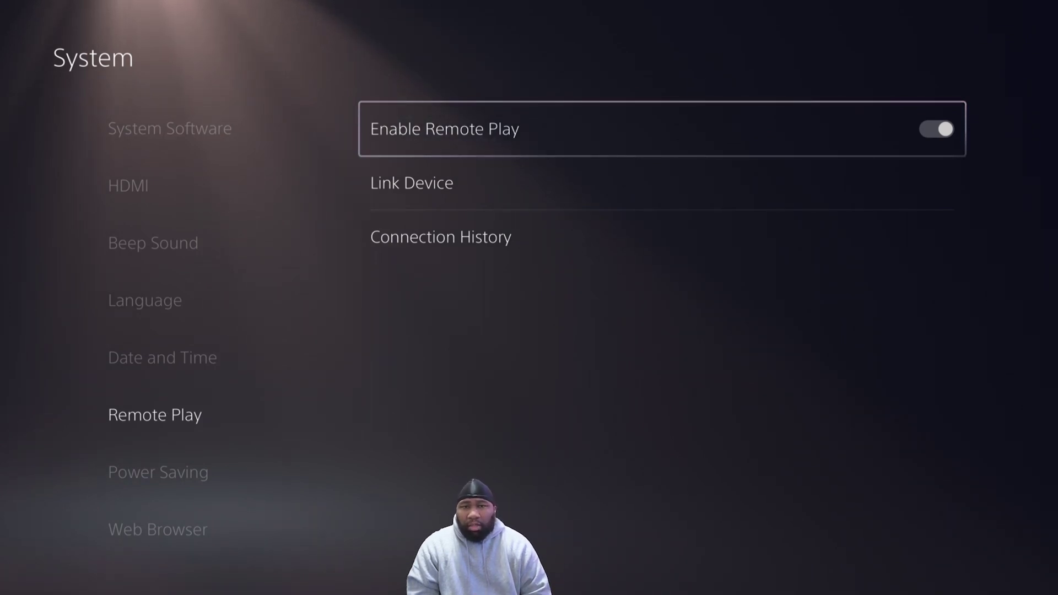
key("Down")
key("Up")
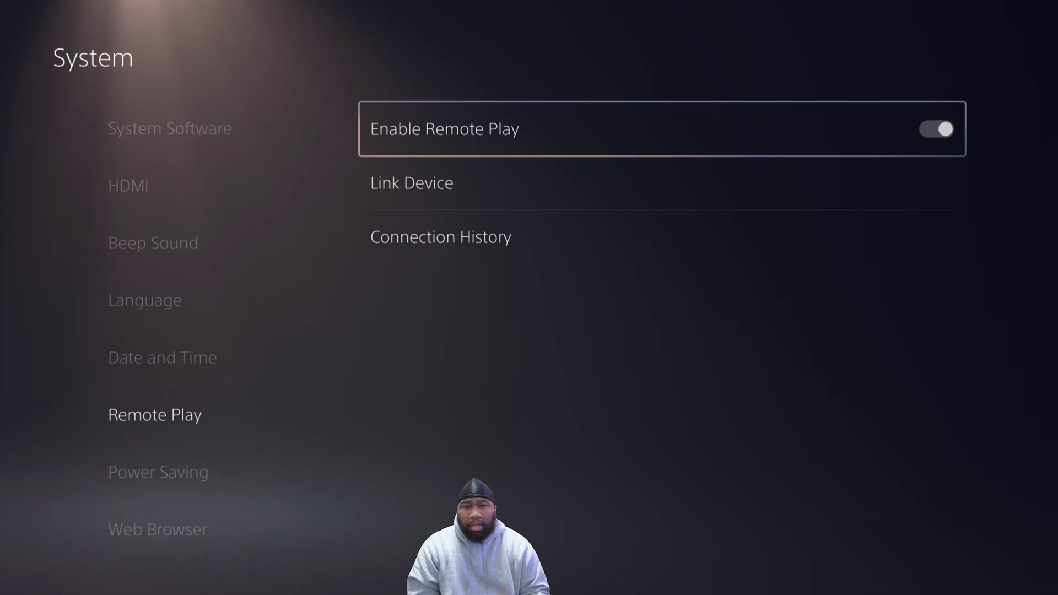
key("Down")
key("Up")
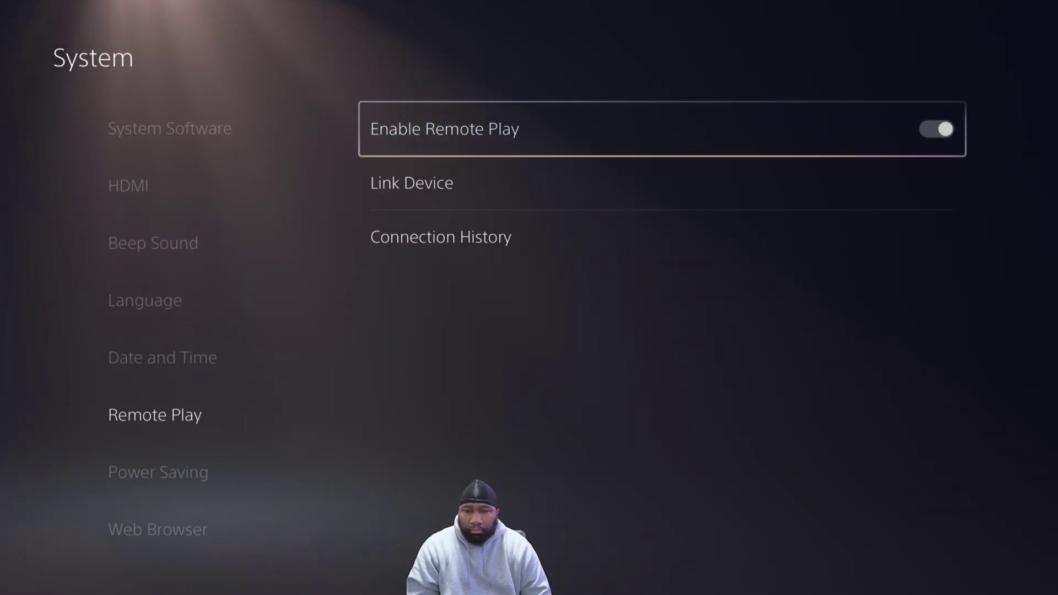
left_click(201, 415)
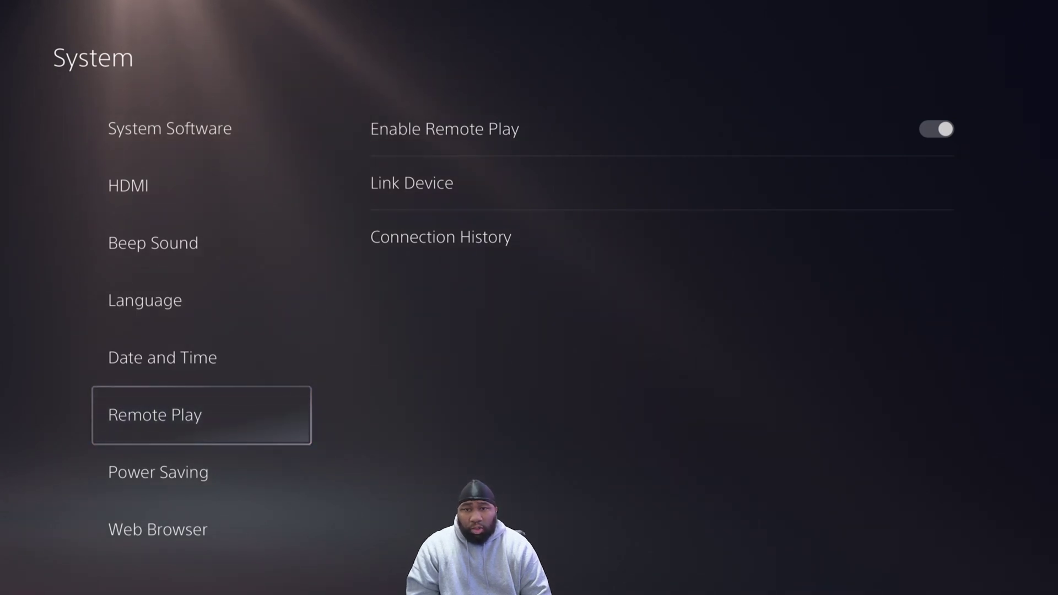
- Leave the PS5 Settings and go back to the Games home screen
key("Escape")
key("Escape")
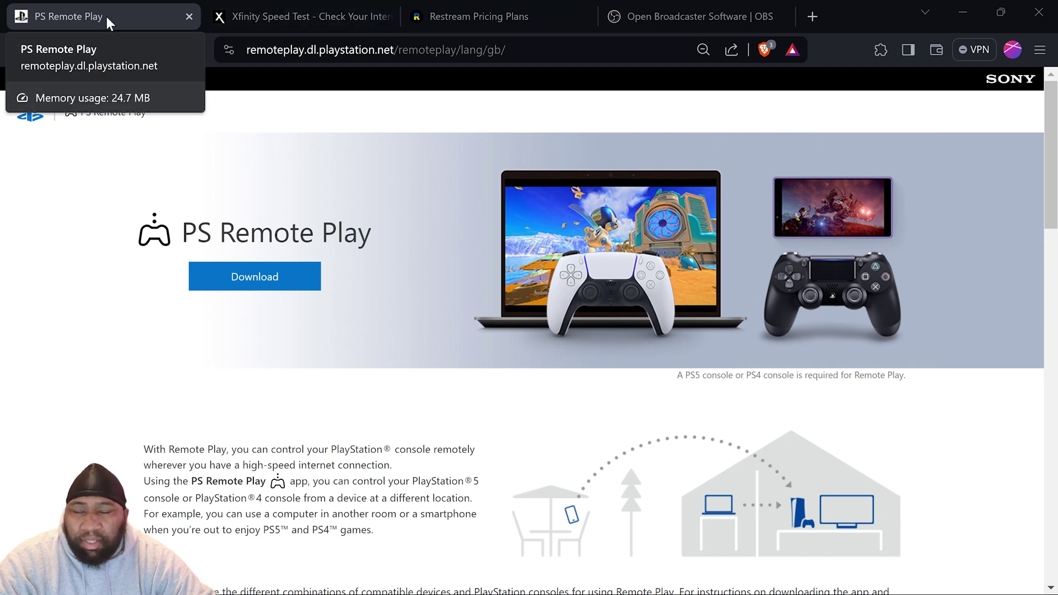
- Switch to the Xfinity Speed Test tab in Brave
left_click(315, 12)
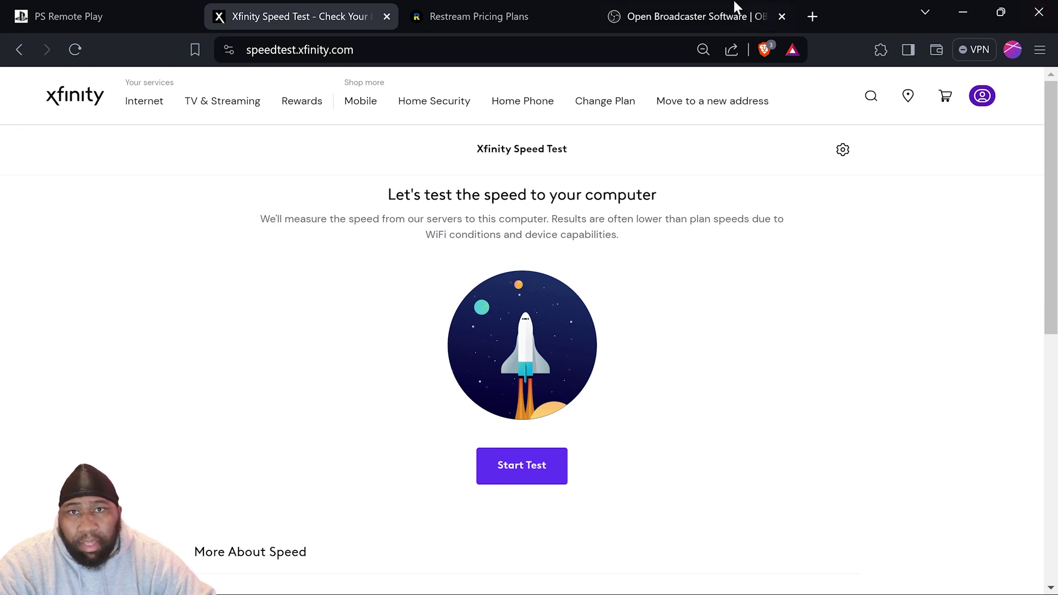
- Bring up the Restream pricing tab and scroll through its plans
left_click(503, 4)
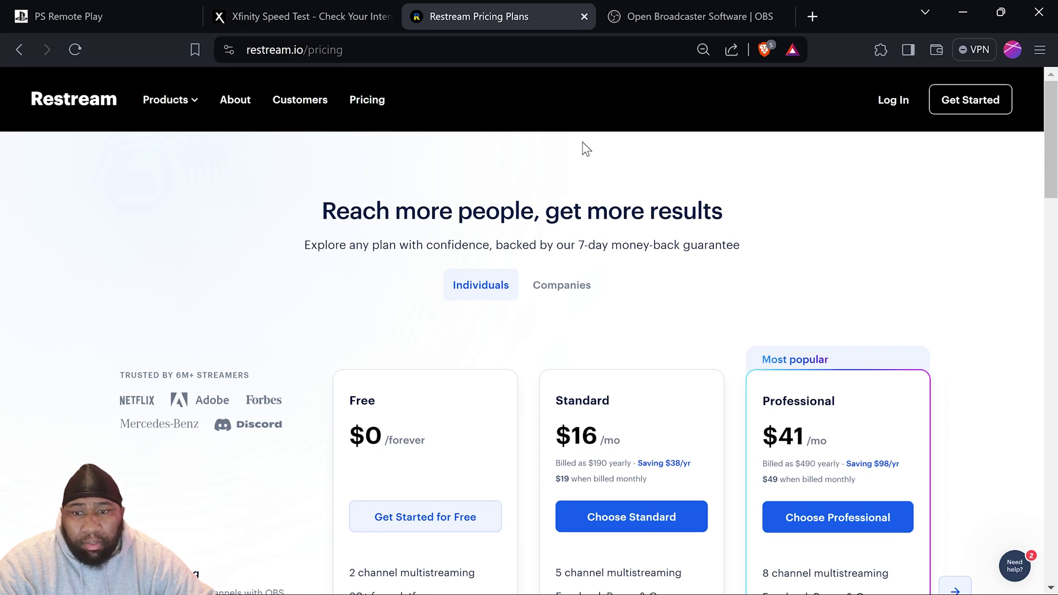
scroll(585, 149, "down", 3)
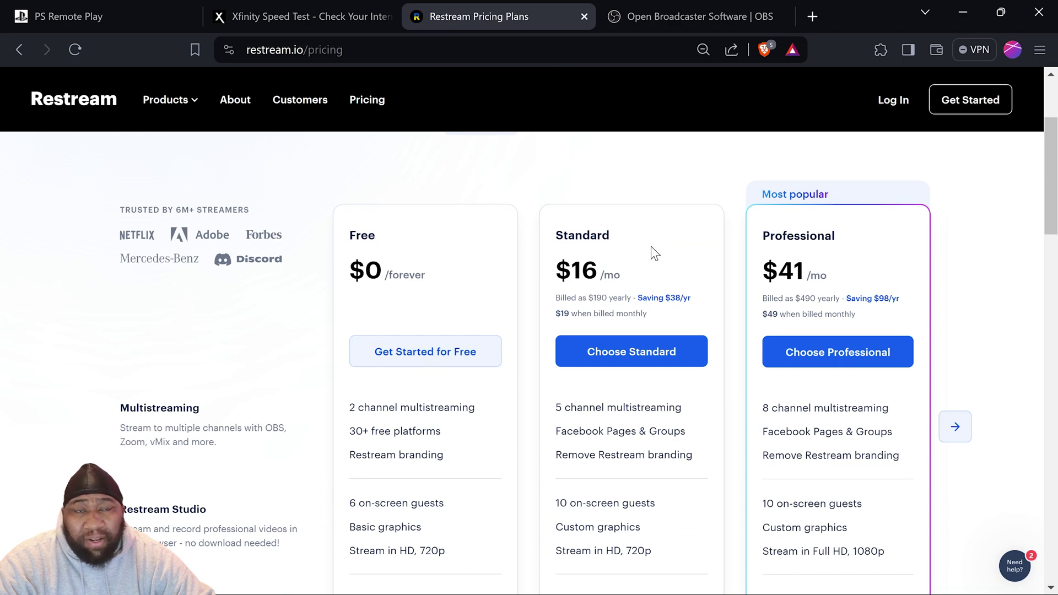
scroll(653, 250, "up", 3)
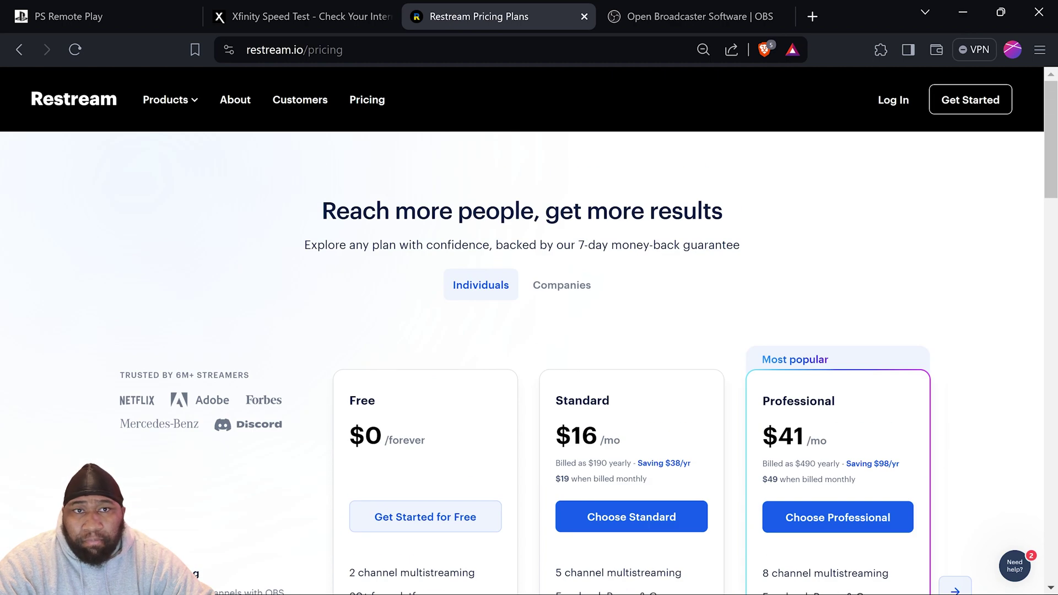
left_click(689, 3)
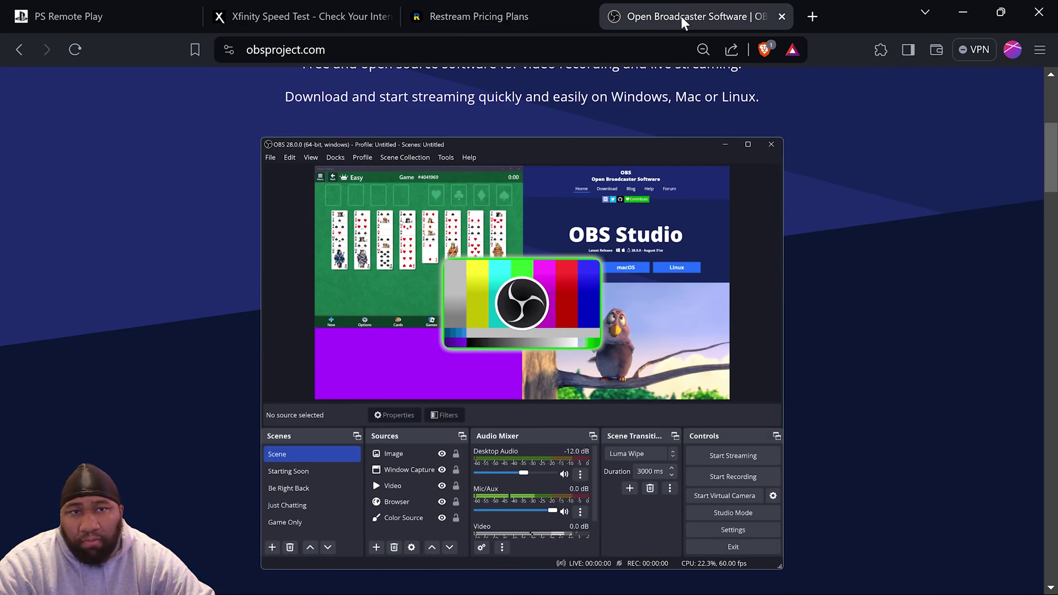
scroll(617, 300, "up", 5)
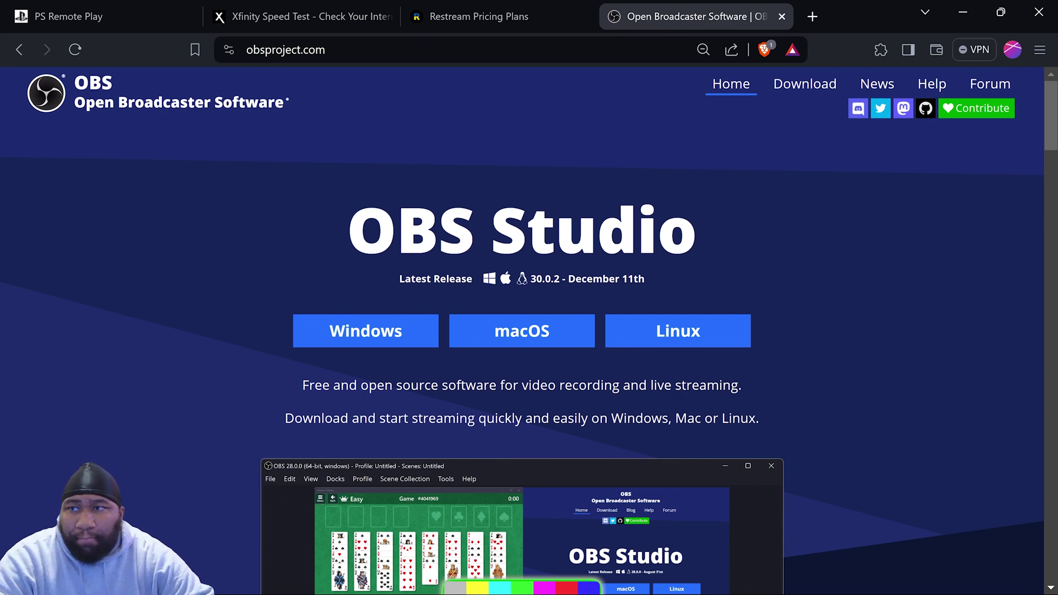
- Run the Xfinity test and read its results: 479.8 Mbps down, 38.6 Mbps up, 14 ms latency
left_click(353, 2)
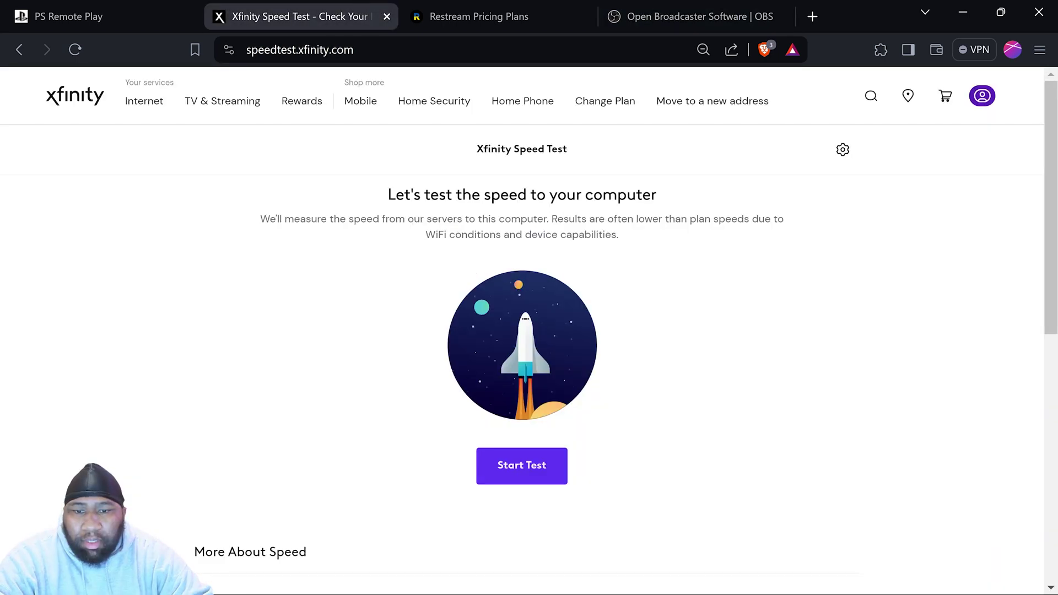
left_click(533, 466)
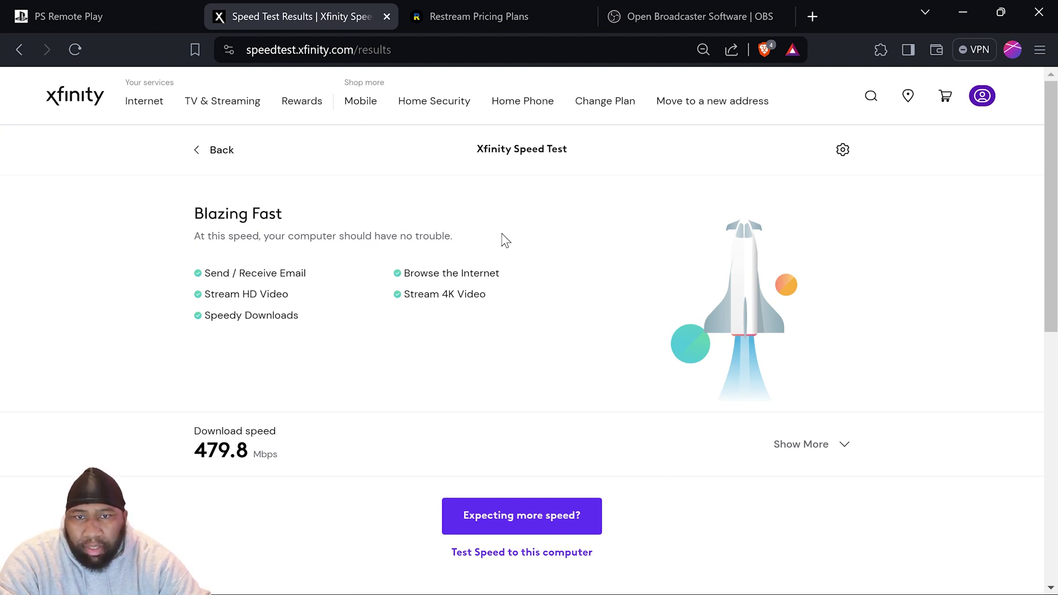
left_click(839, 447)
scroll(805, 457, "down", 3)
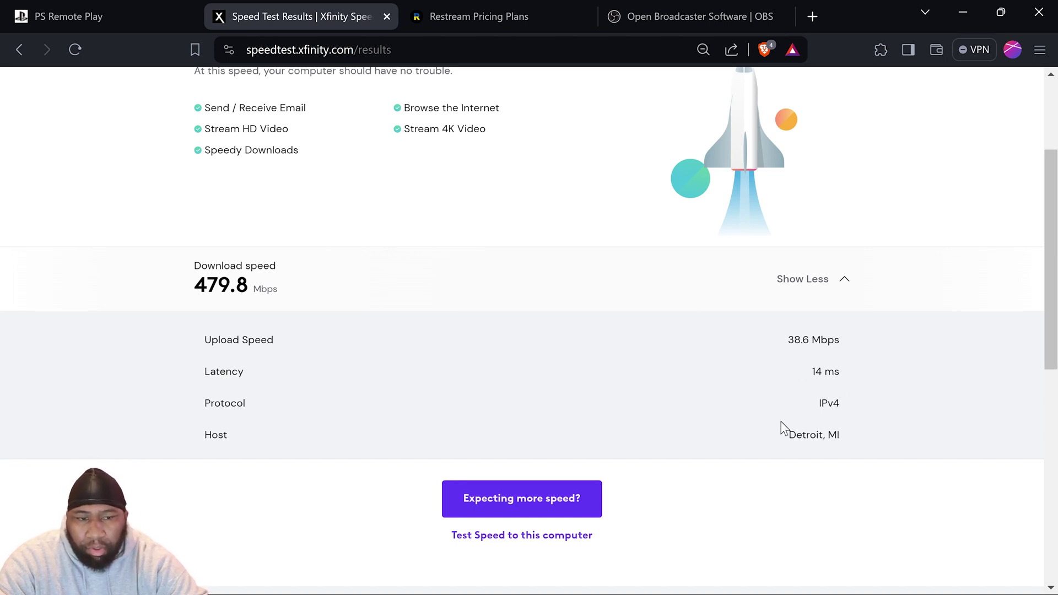
mouse_move(408, 592)
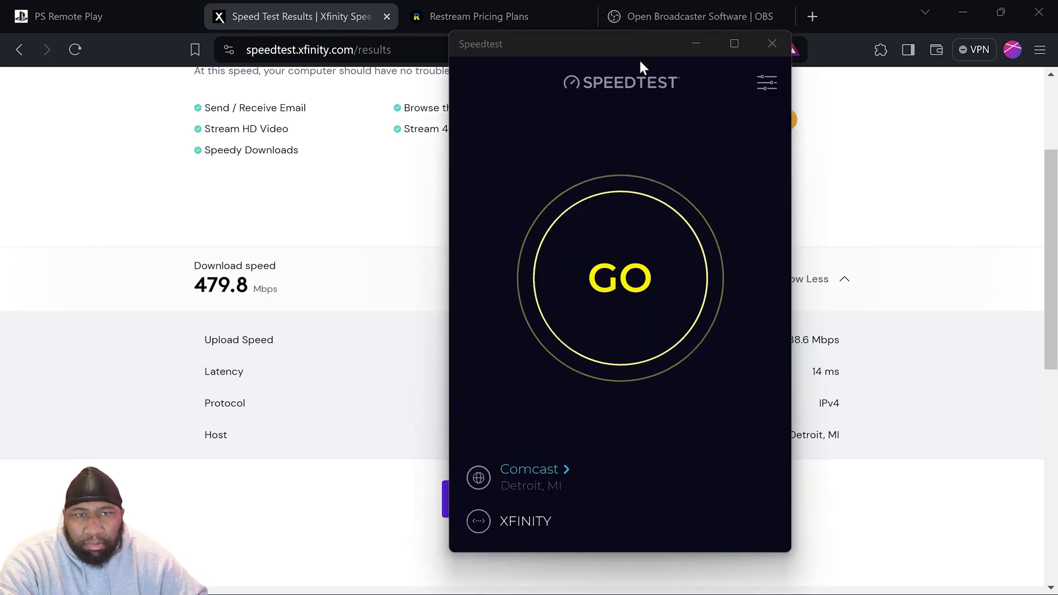
- Run a Speedtest by Ookla test (8 ms ping, 571.83/39.64 Mbps) and close the app
left_click_drag(633, 50, 660, 54)
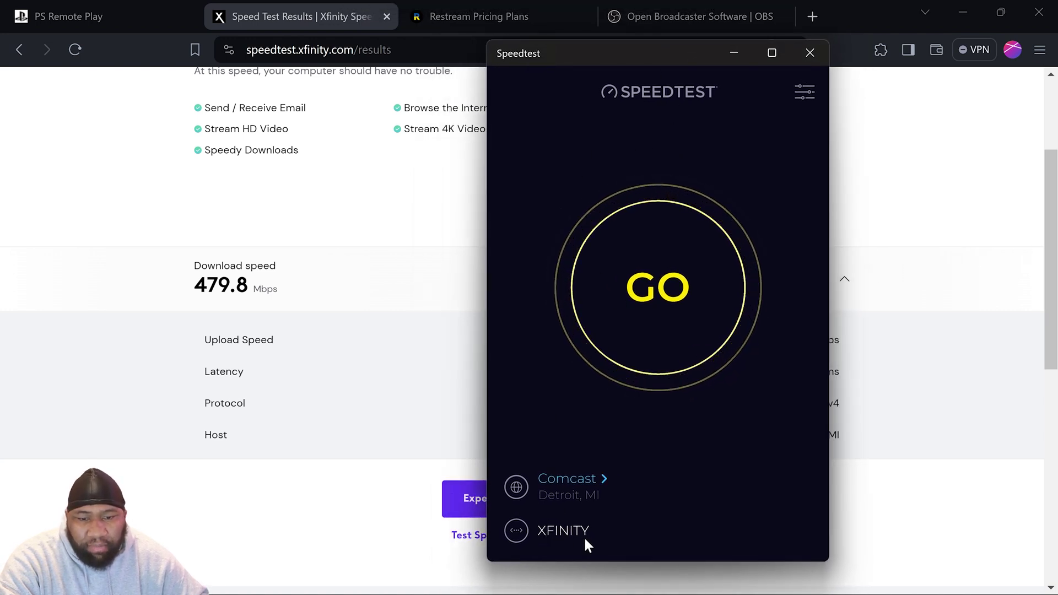
left_click(699, 305)
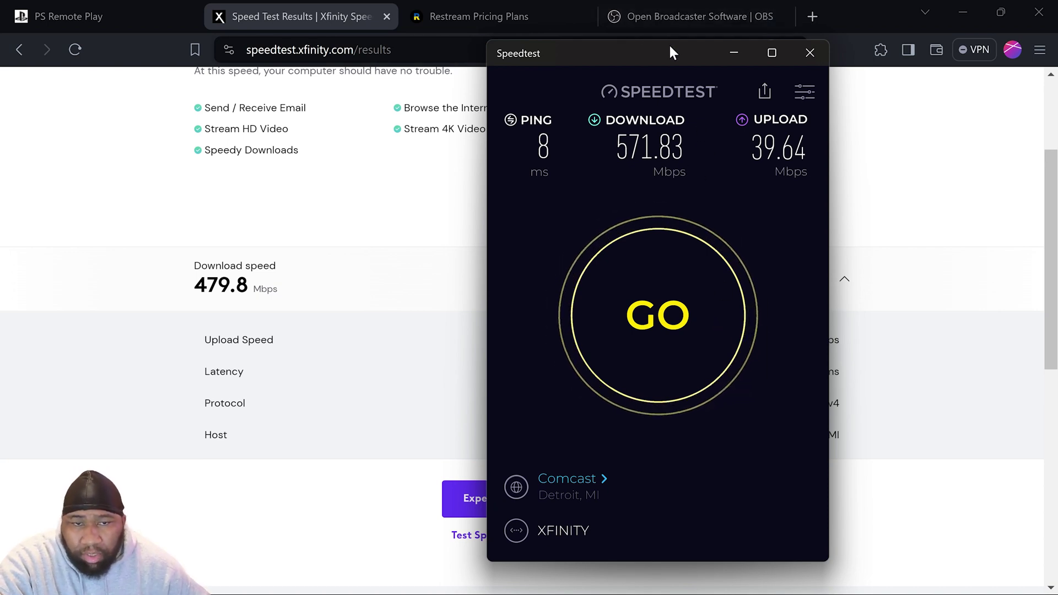
left_click_drag(668, 52, 593, 117)
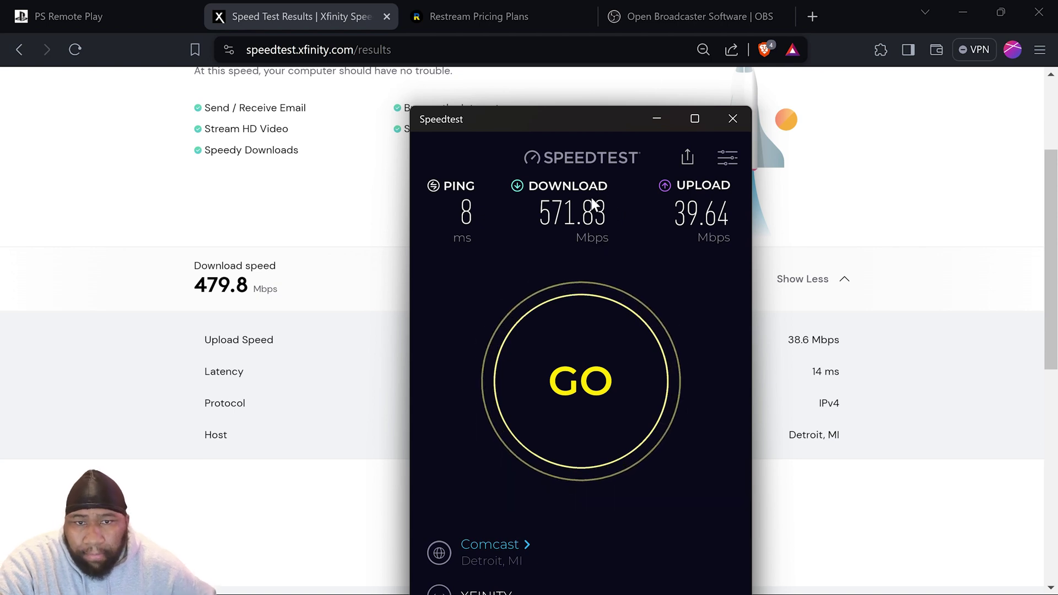
left_click(738, 120)
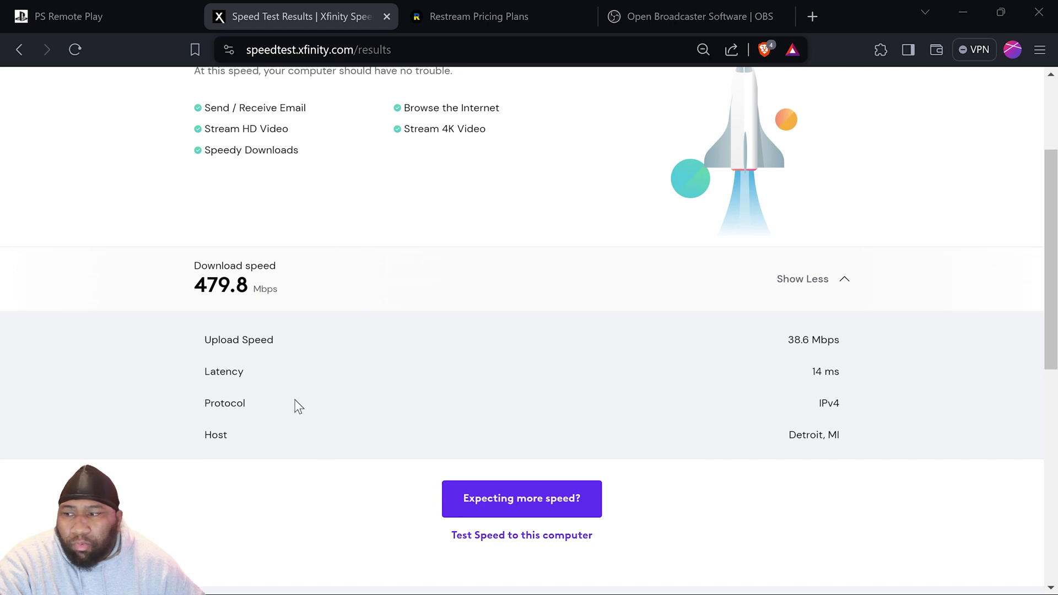
scroll(298, 396, "up", 3)
- Accept the licence and download the Windows PC installer, RemotePlayInstaller.exe
left_click(116, 1)
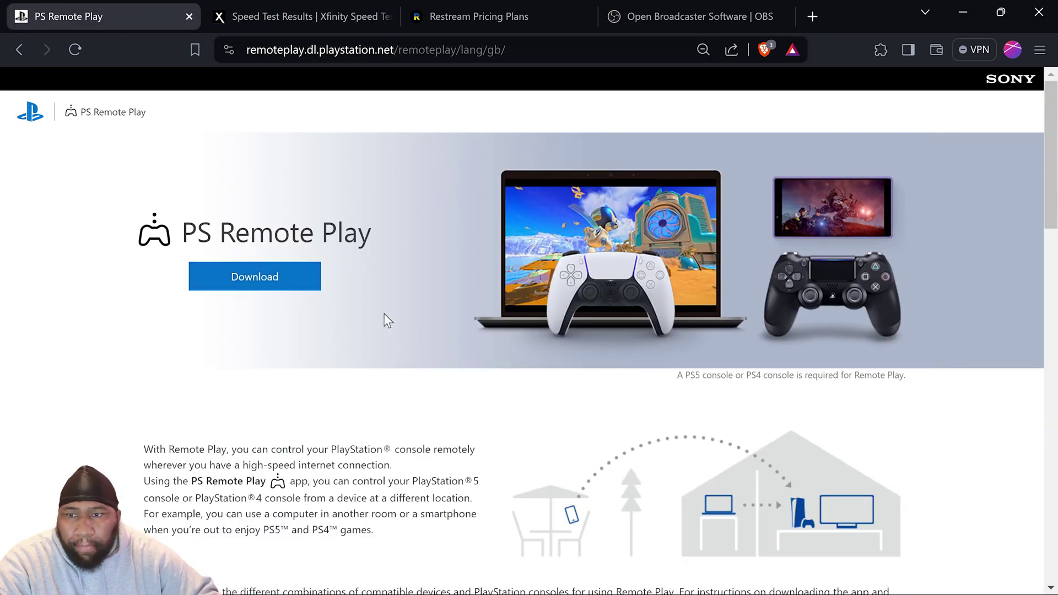
left_click(264, 286)
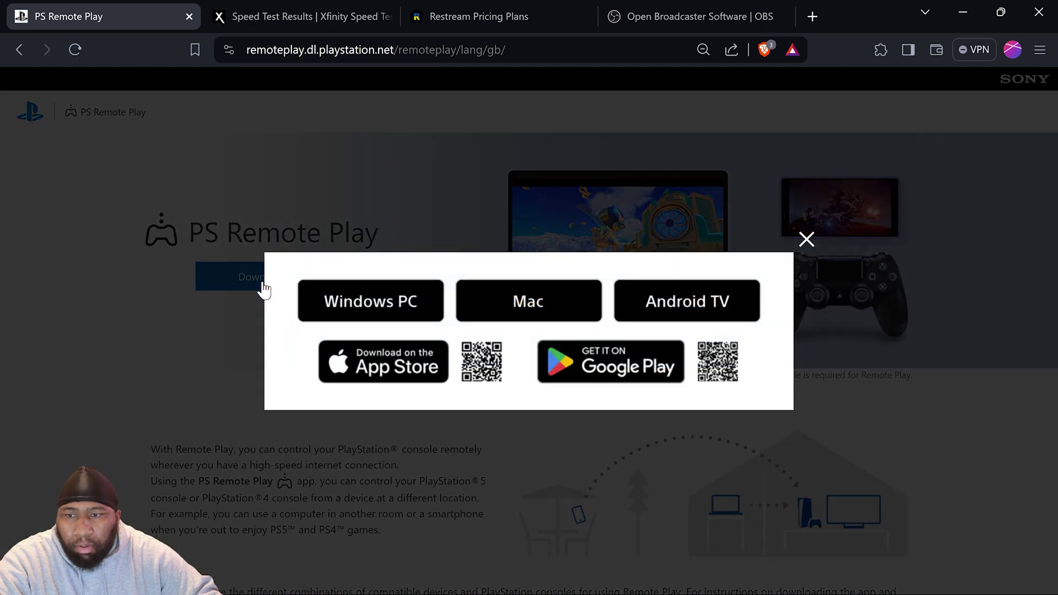
left_click(369, 311)
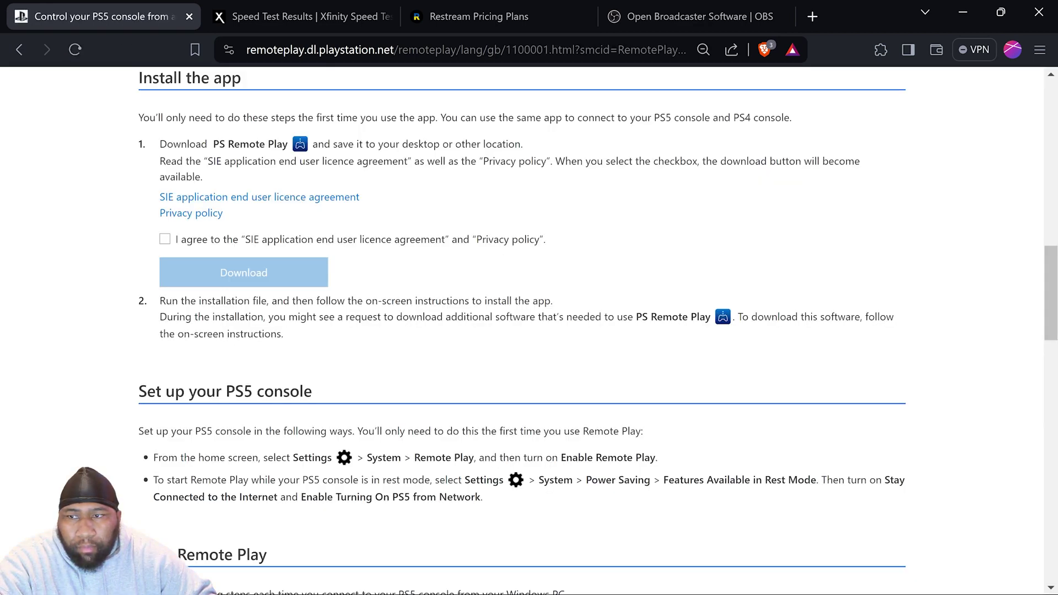
left_click(165, 239)
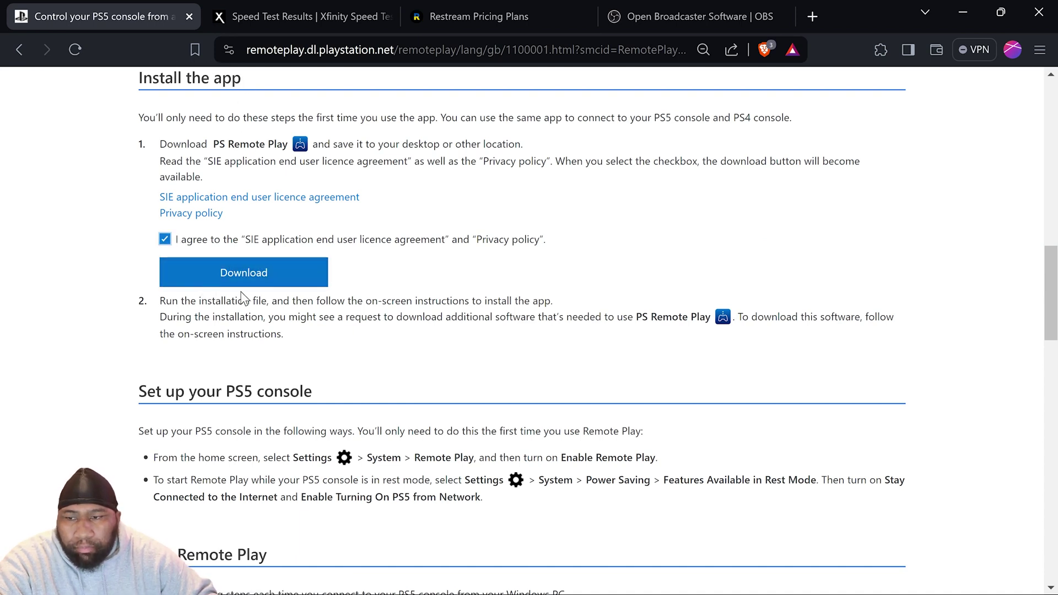
scroll(242, 308, "up", 3)
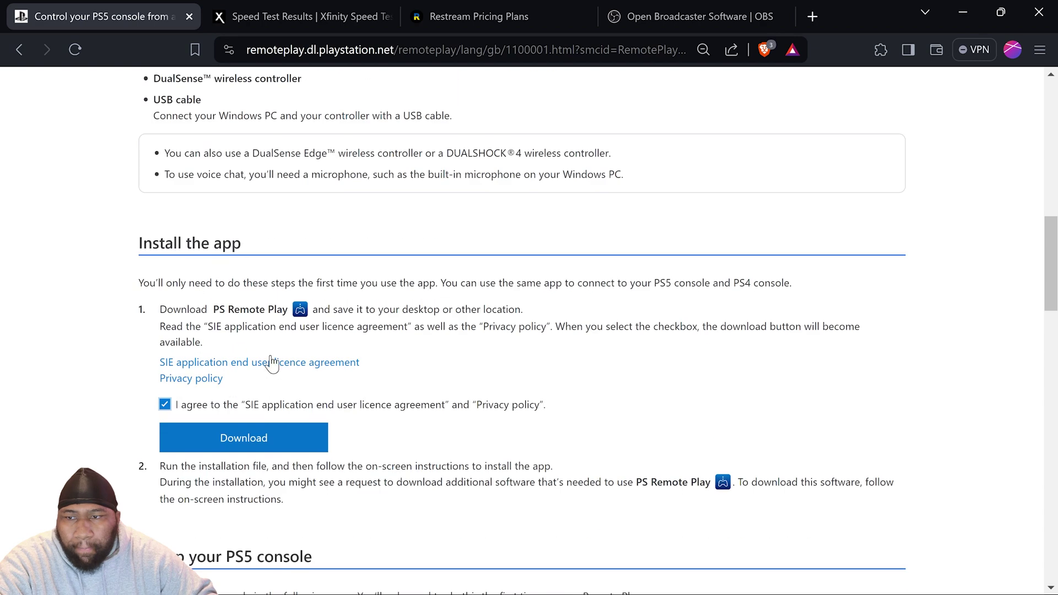
left_click(256, 443)
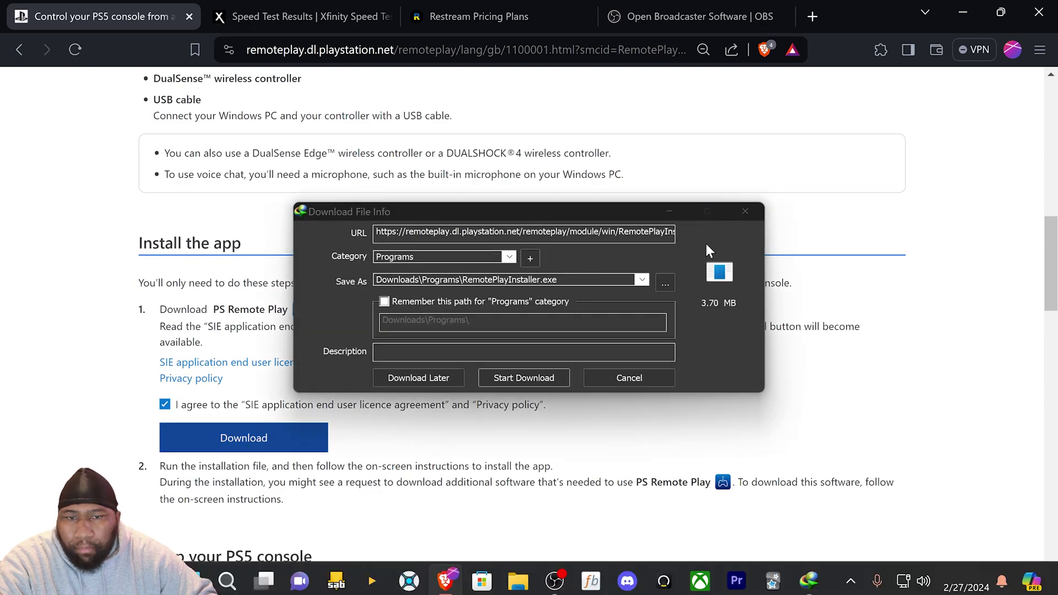
- Save RemotePlayInstaller.exe to the Desktop and start the download
left_click(665, 284)
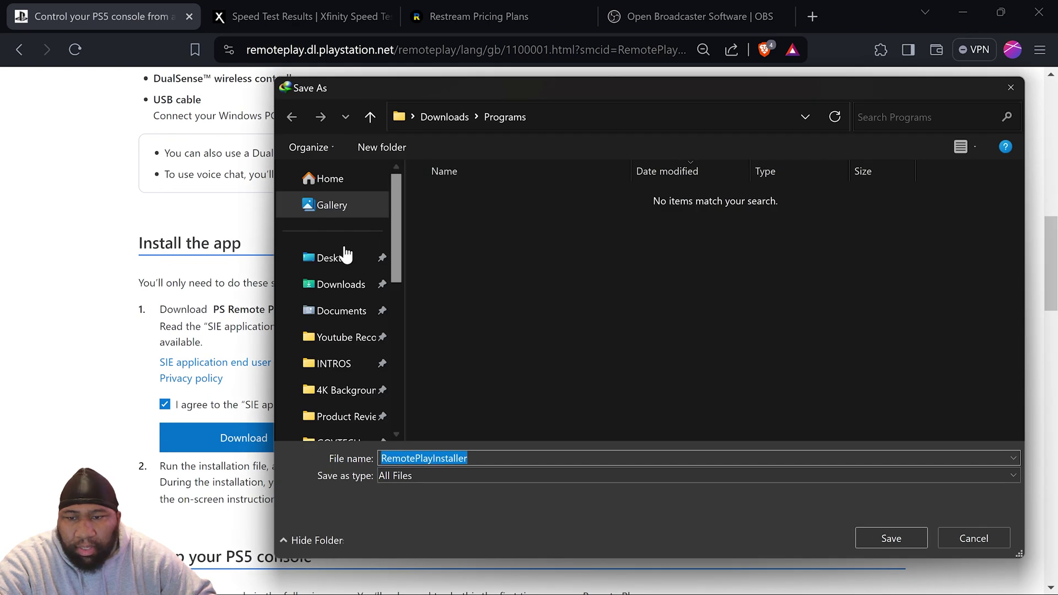
left_click(335, 259)
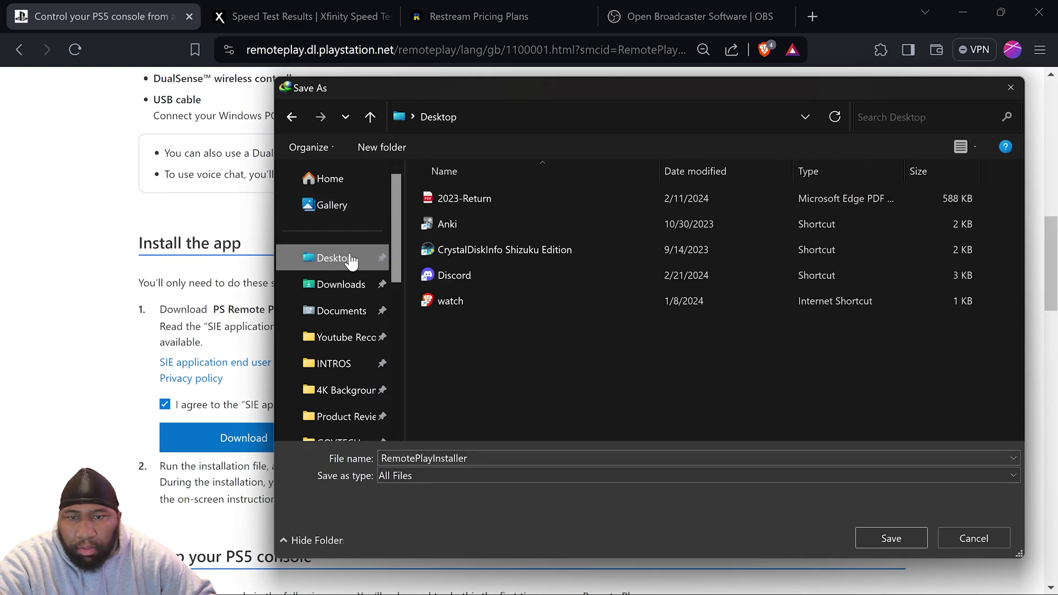
left_click(885, 538)
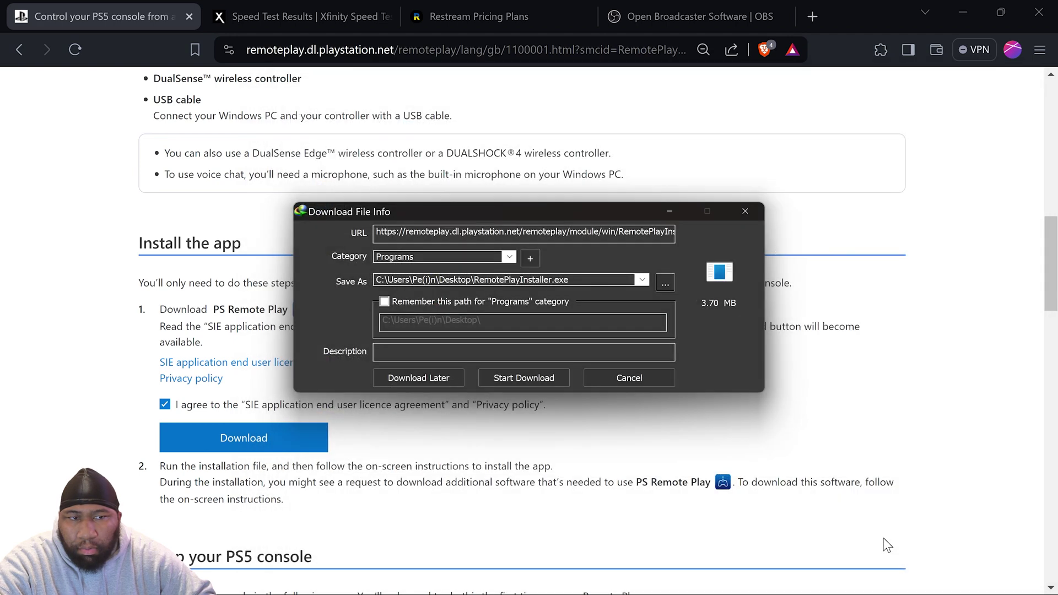
left_click(527, 379)
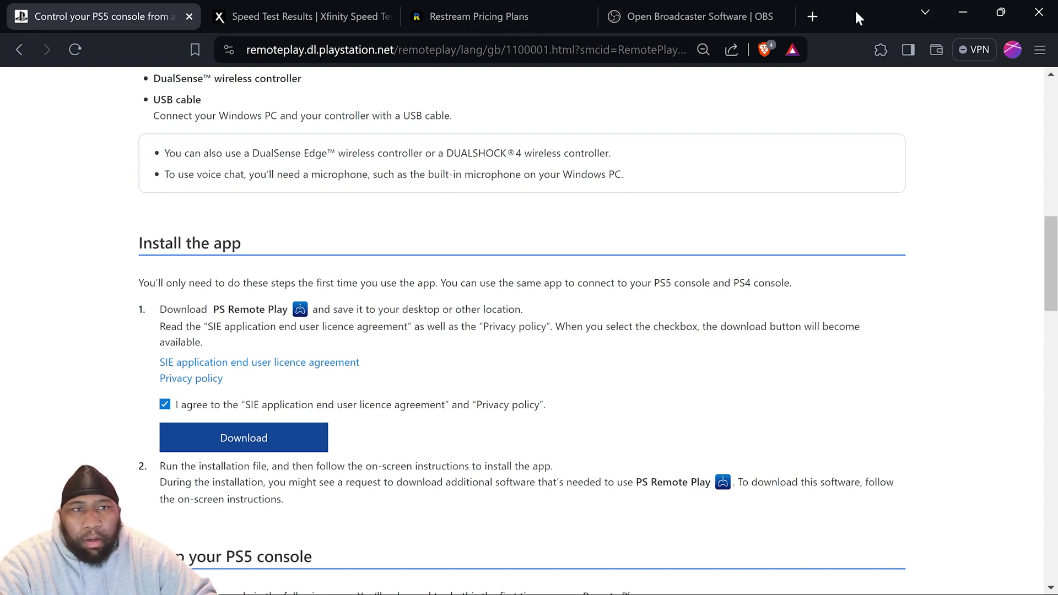
- Run RemotePlayInstaller from the desktop as administrator
left_click_drag(863, 8, 451, 115)
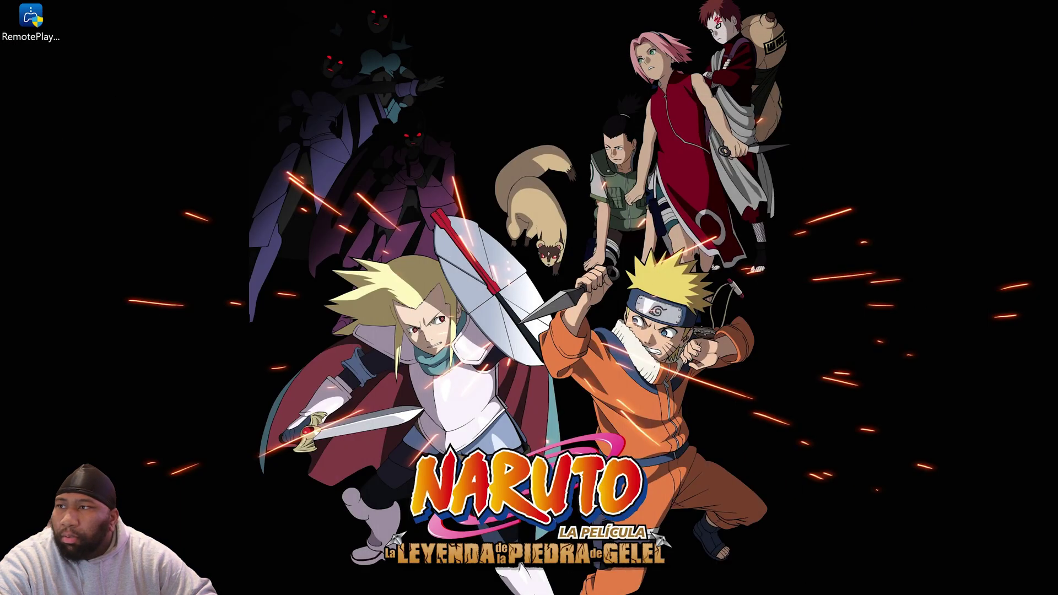
left_click(46, 44)
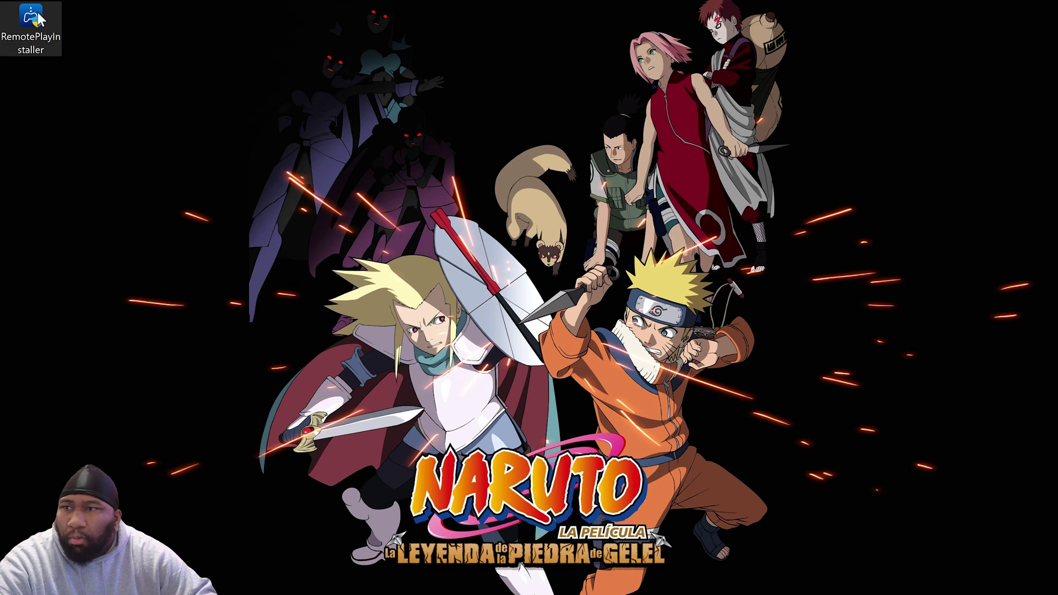
right_click(41, 17)
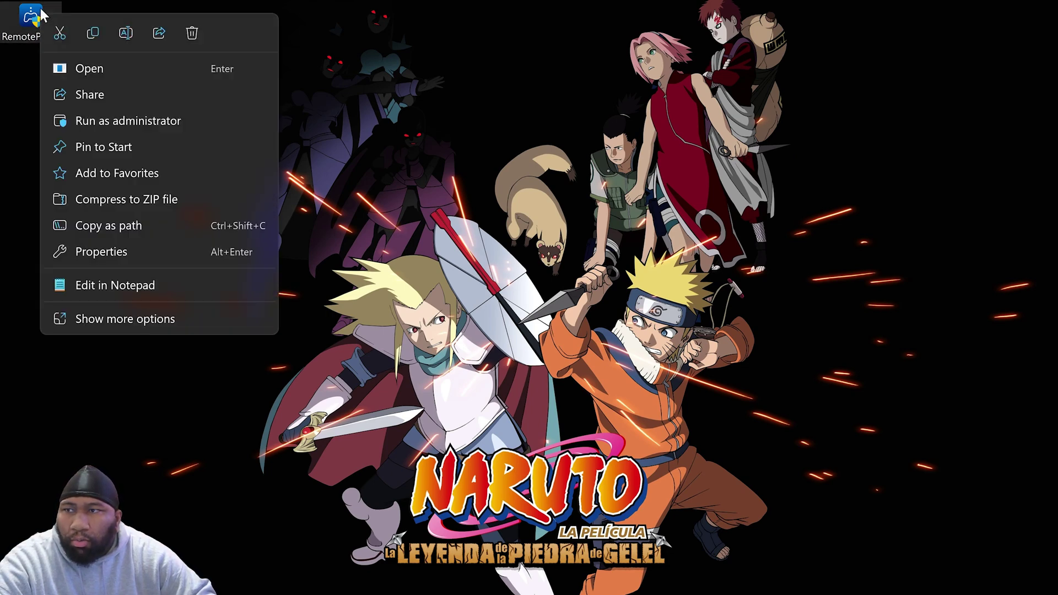
left_click(91, 121)
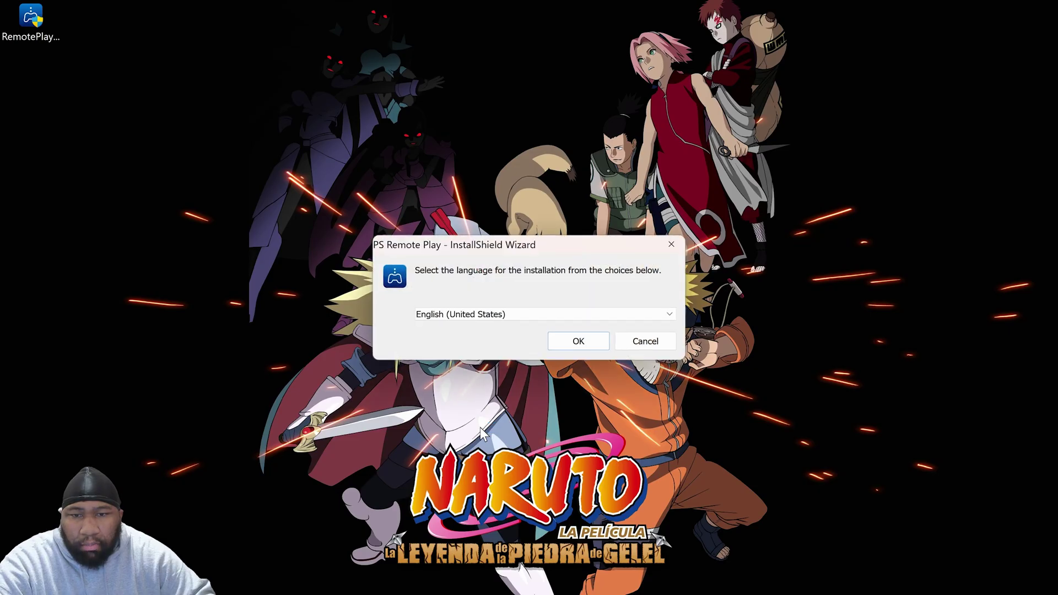
- Install PS Remote Play in English to the default C:\Program Files (x86)\Sony\PS Remote Play folder
left_click(574, 344)
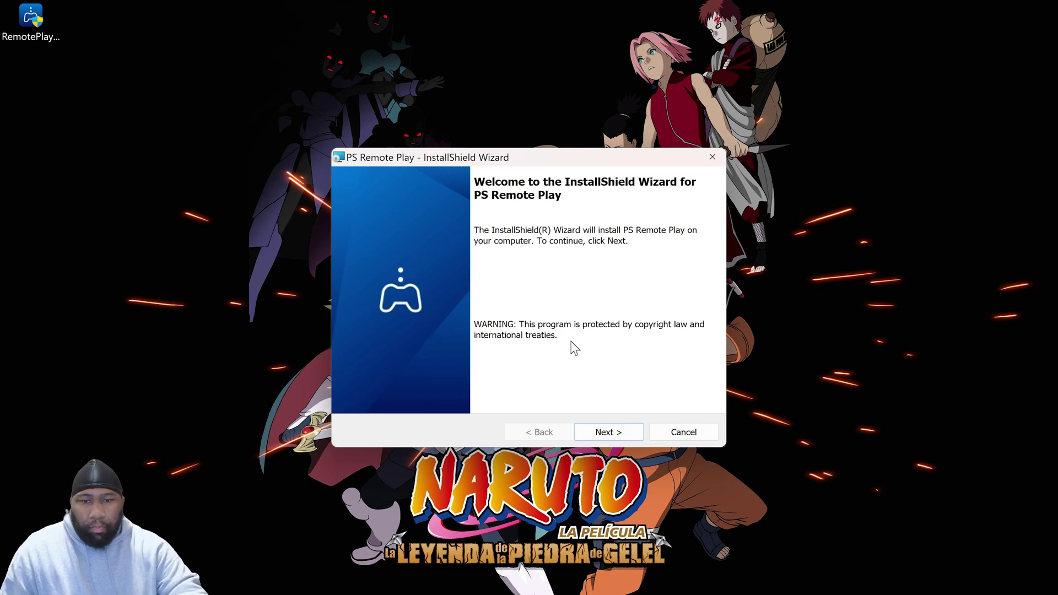
left_click(616, 431)
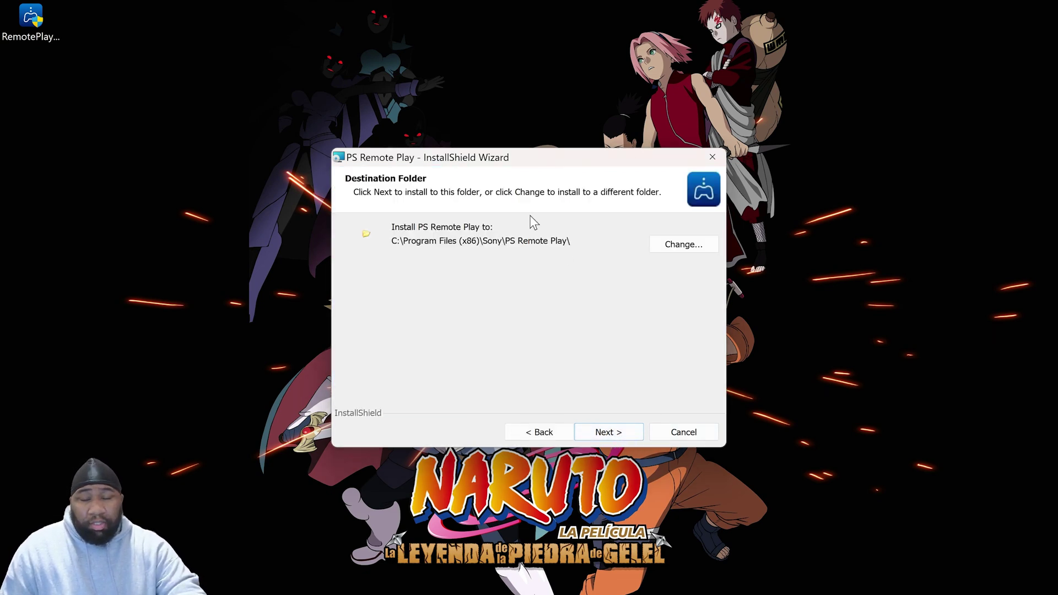
left_click(618, 440)
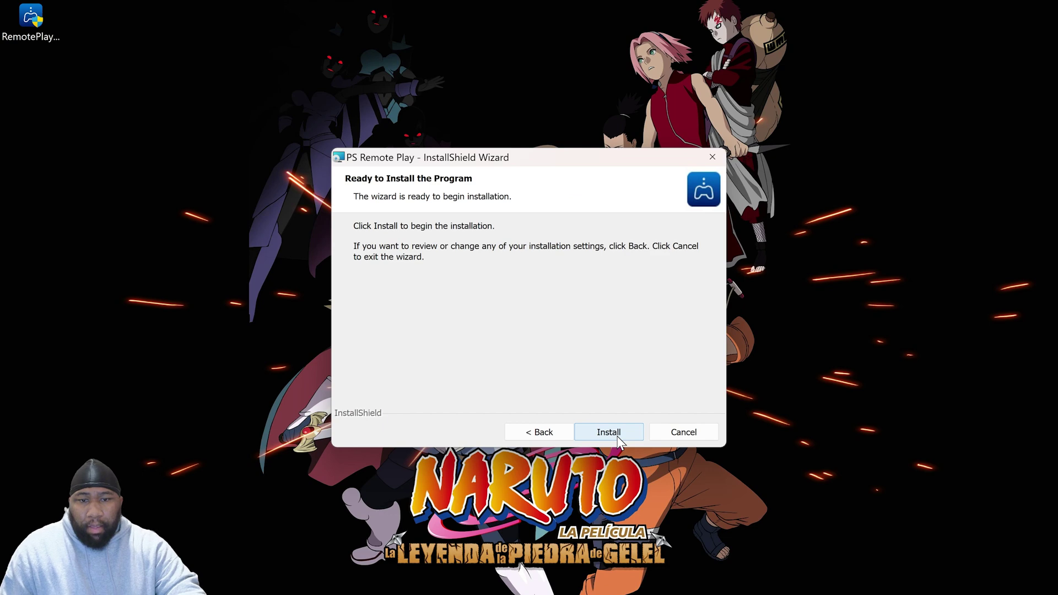
left_click(618, 440)
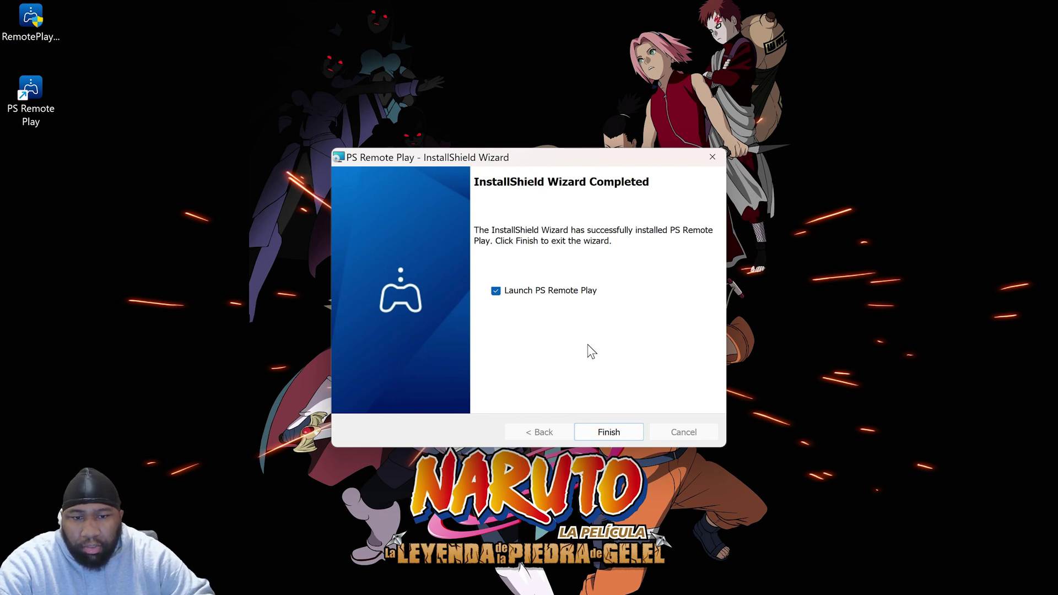
- Finish the installer with Launch PS Remote Play ticked so the app opens offering PS5-760
left_click(629, 435)
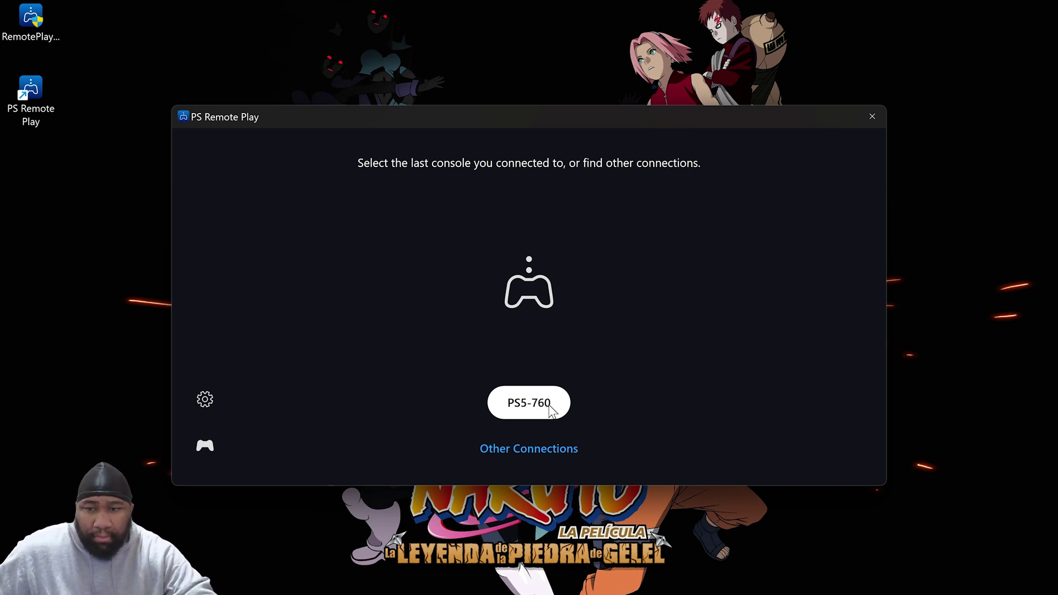
- Connect to the PS5-760 console and stream its Games home screen
left_click(538, 402)
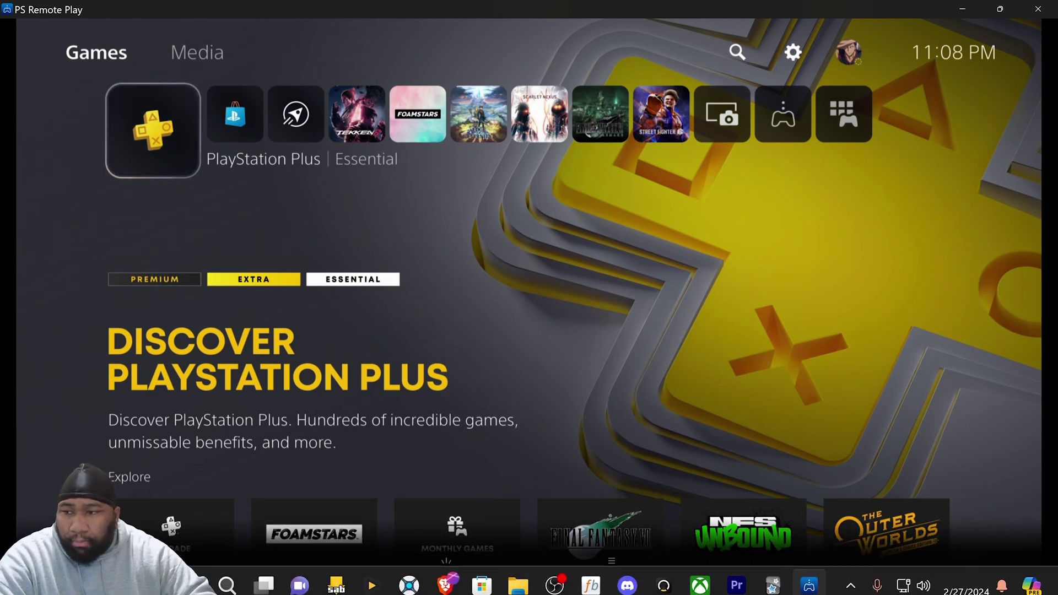
- Switch to the Brave tab showing the Restream home dashboard at app.restream.io/home
key("alt+Tab")
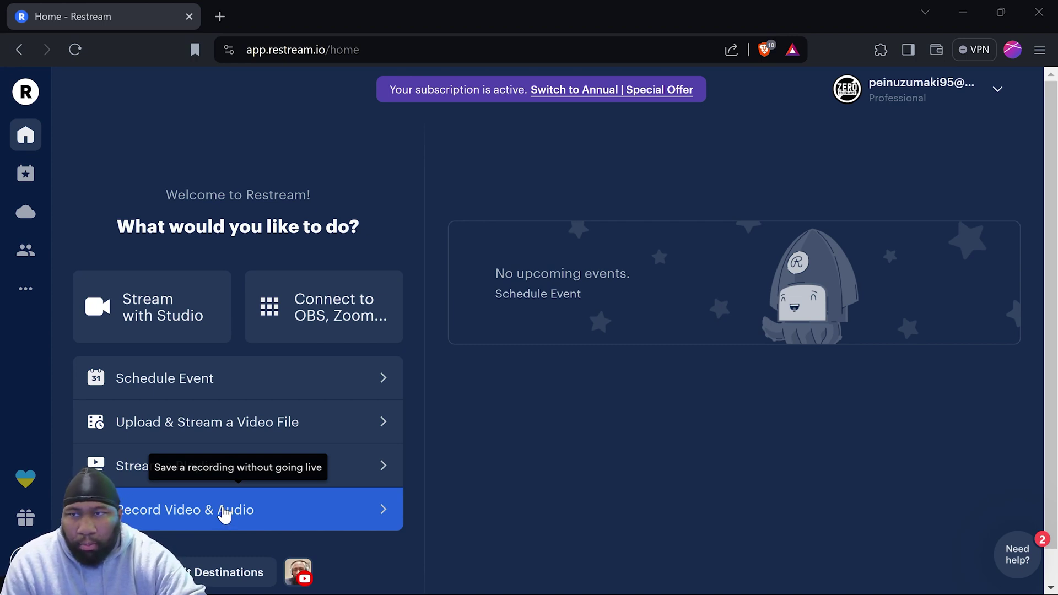
- Start a Record Video & Audio studio session and turn the webcam off
left_click(224, 514)
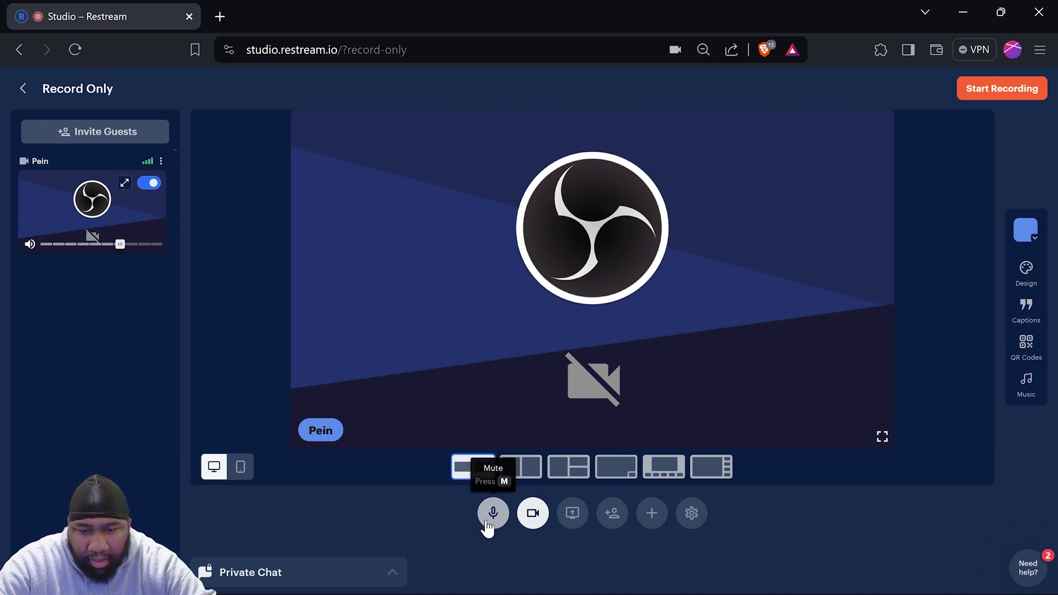
left_click(532, 518)
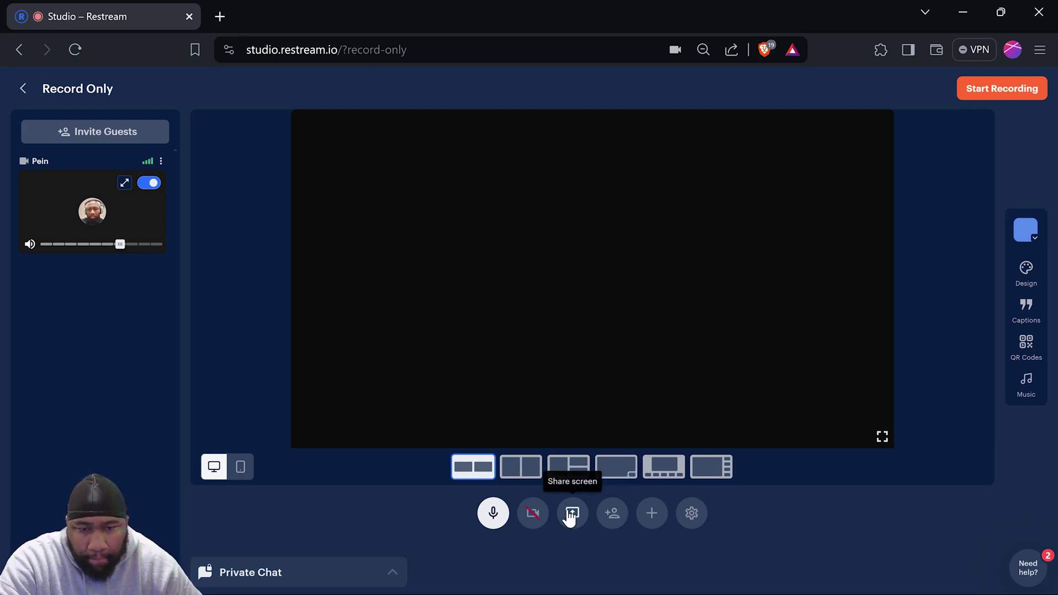
- Share the entire Screen 1 with system audio into the studio as a new source
left_click(571, 514)
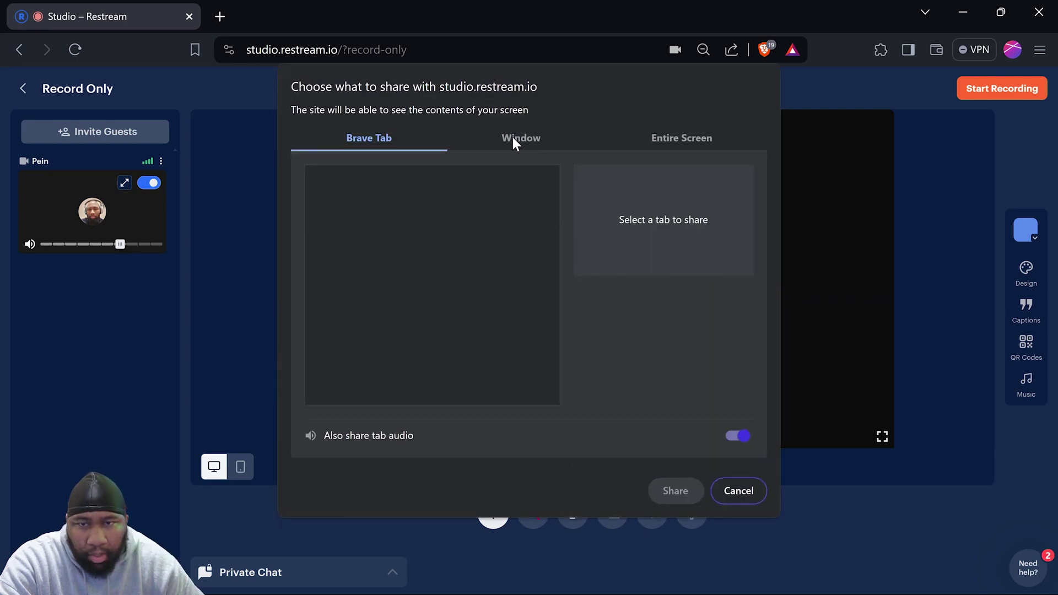
left_click(669, 139)
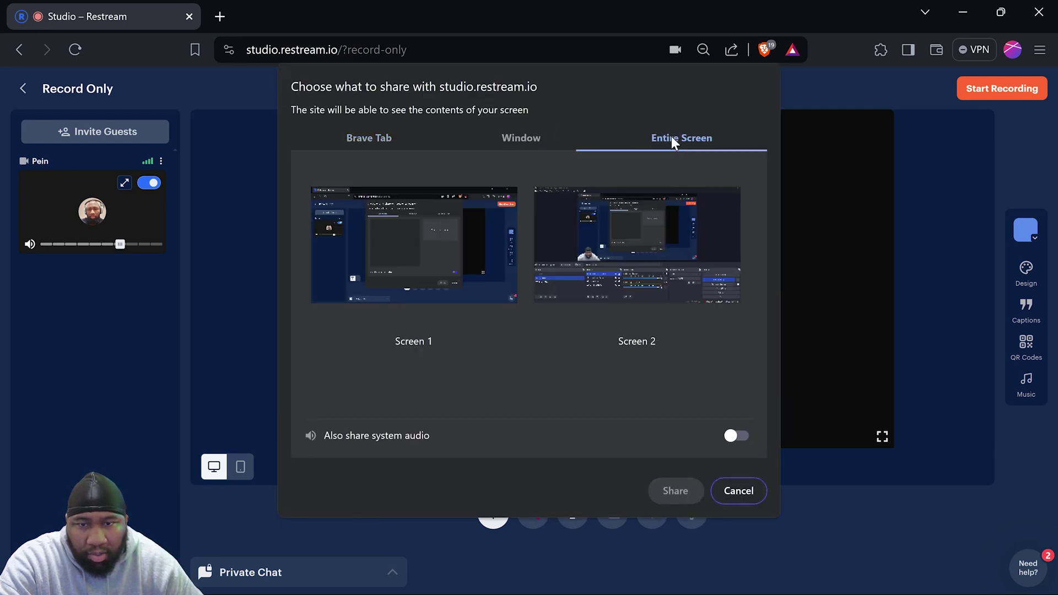
left_click(527, 142)
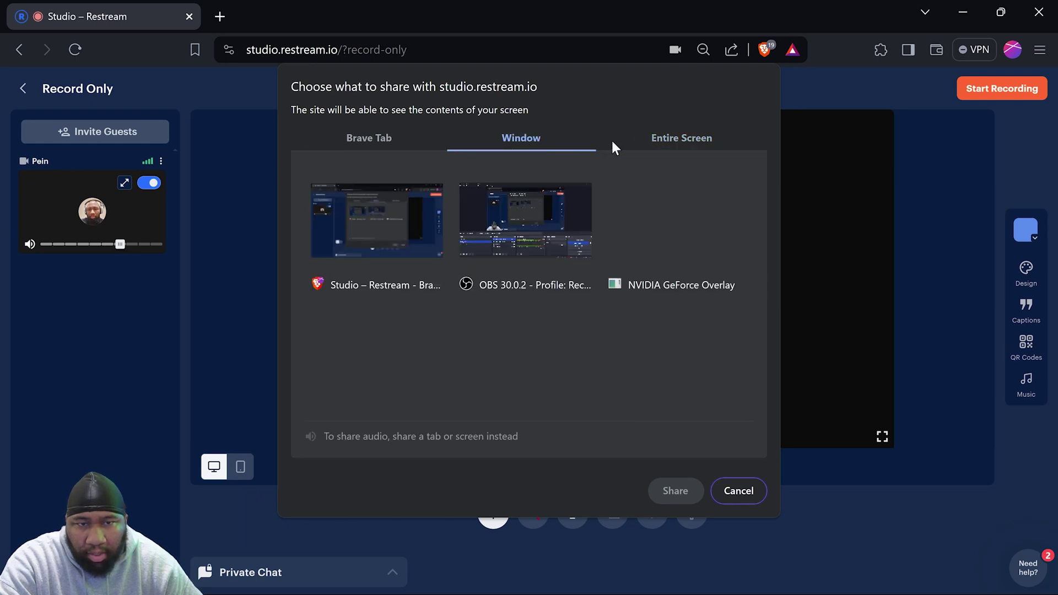
left_click(669, 145)
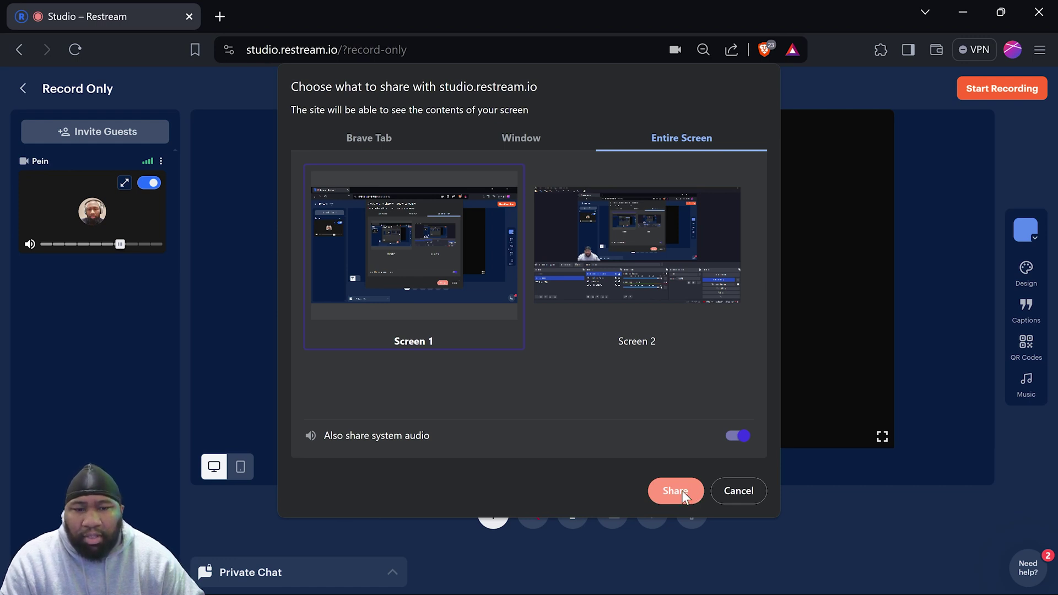
left_click(675, 490)
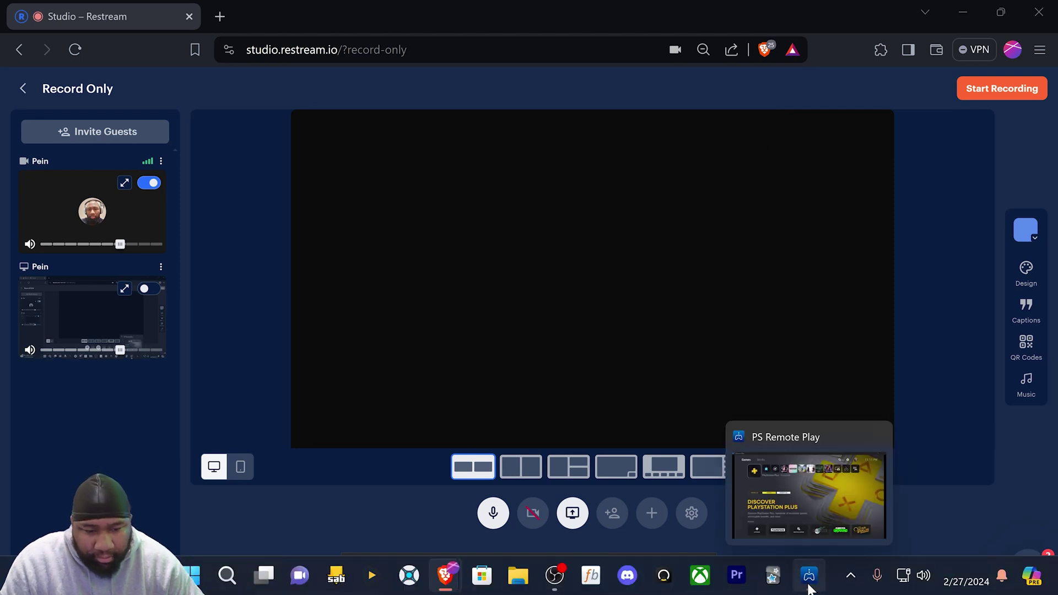
- Bring the Remote Play stream forward in full screen and drag the sharing notice out of view
left_click(808, 589)
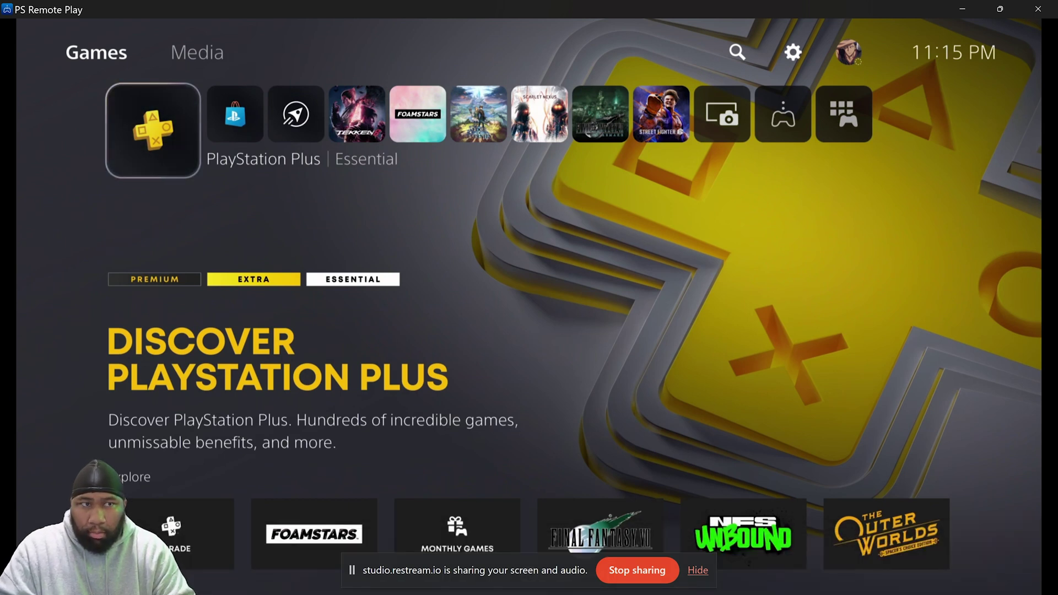
mouse_move(758, 424)
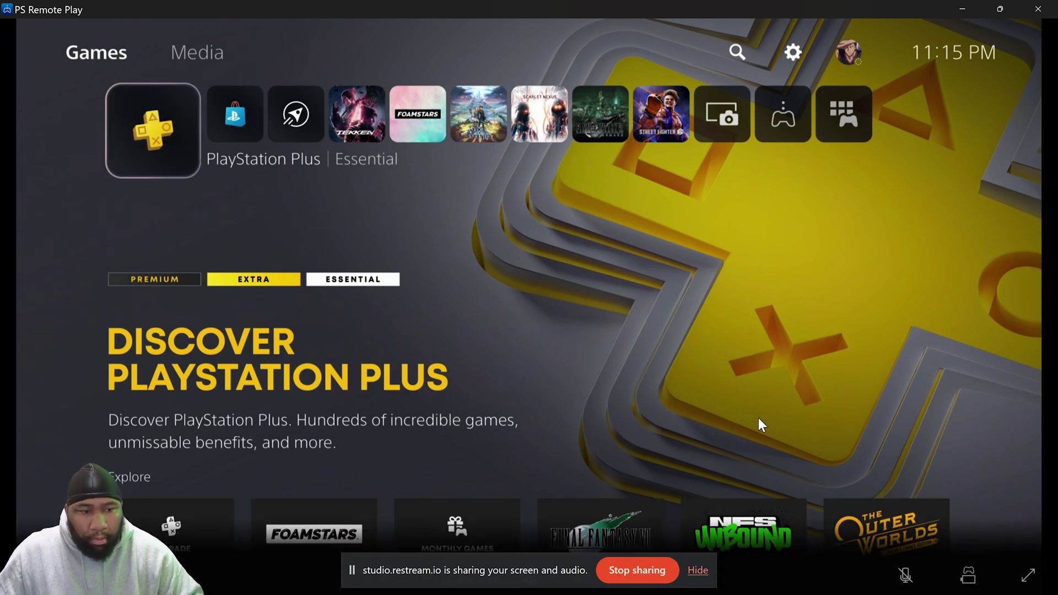
left_click(1029, 576)
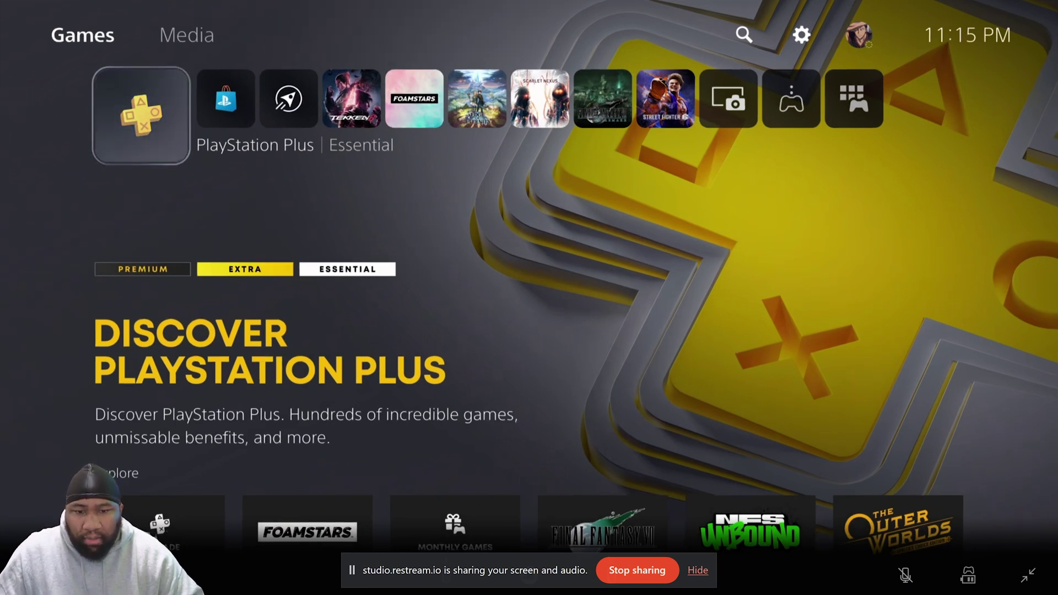
left_click_drag(538, 576, 66, 221)
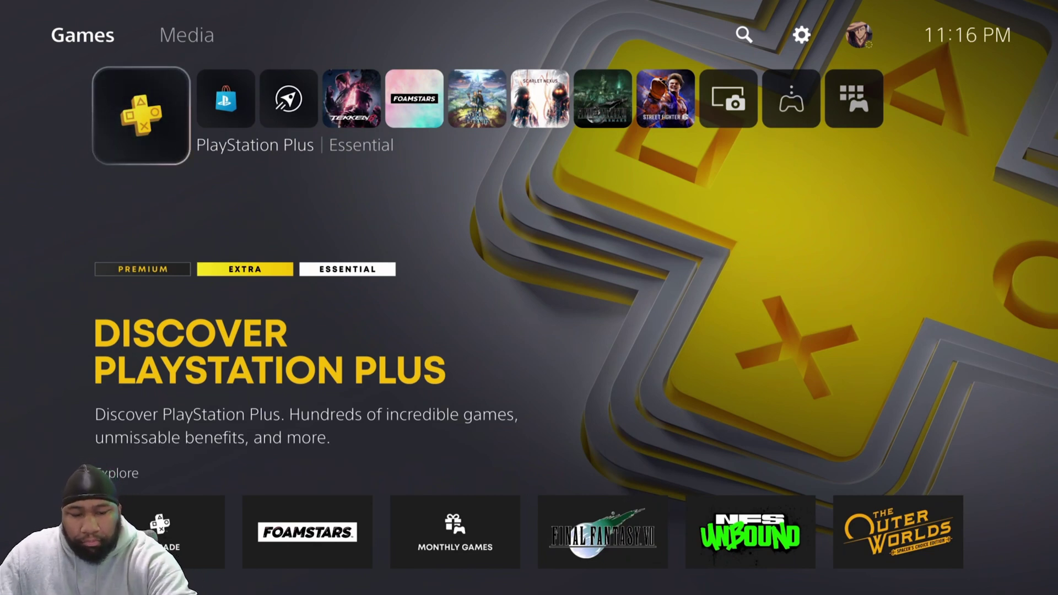
key("Right")
key("Right")
key("Right")
key("Right")
key("Right")
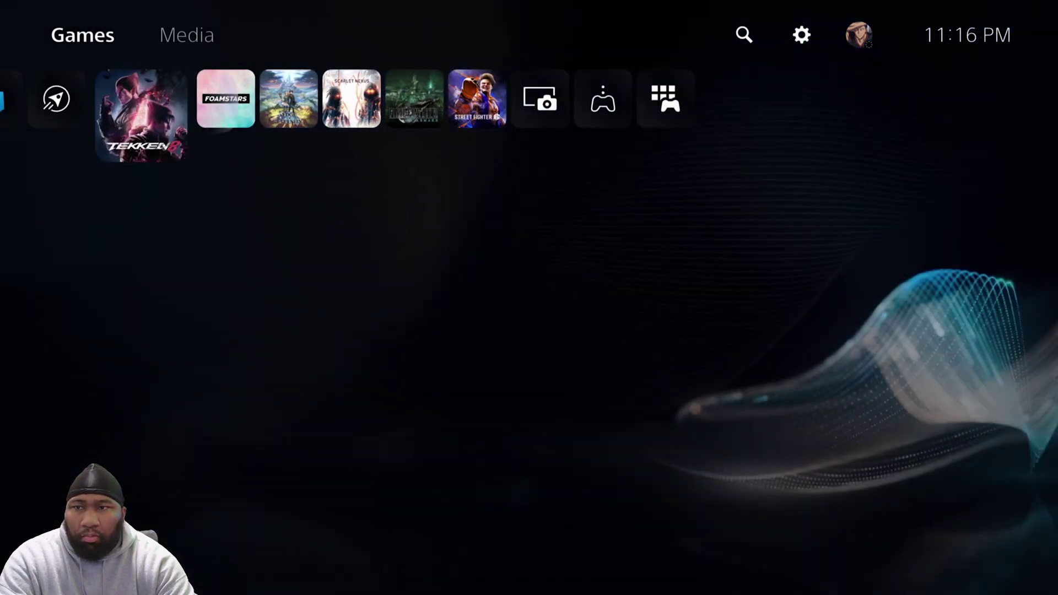
key("Right")
key("Right")
key("Right")
key("Right")
key("Right")
key("Right")
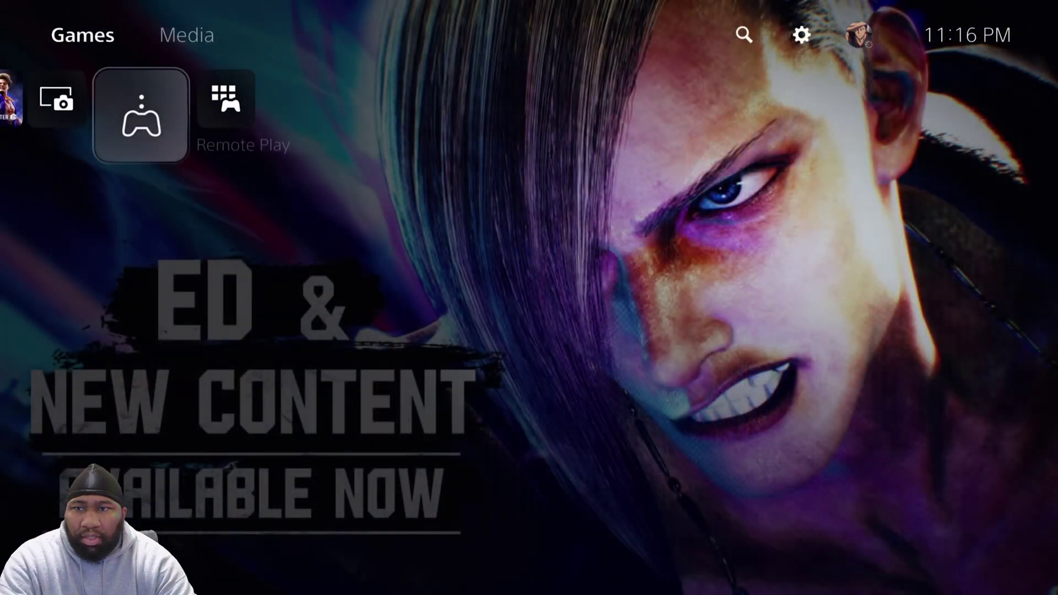
key("Left")
key("Left")
key("Left")
key("Left")
key("Left")
key("Left")
key("Left")
key("Left")
key("Left")
key("Left")
key("Left")
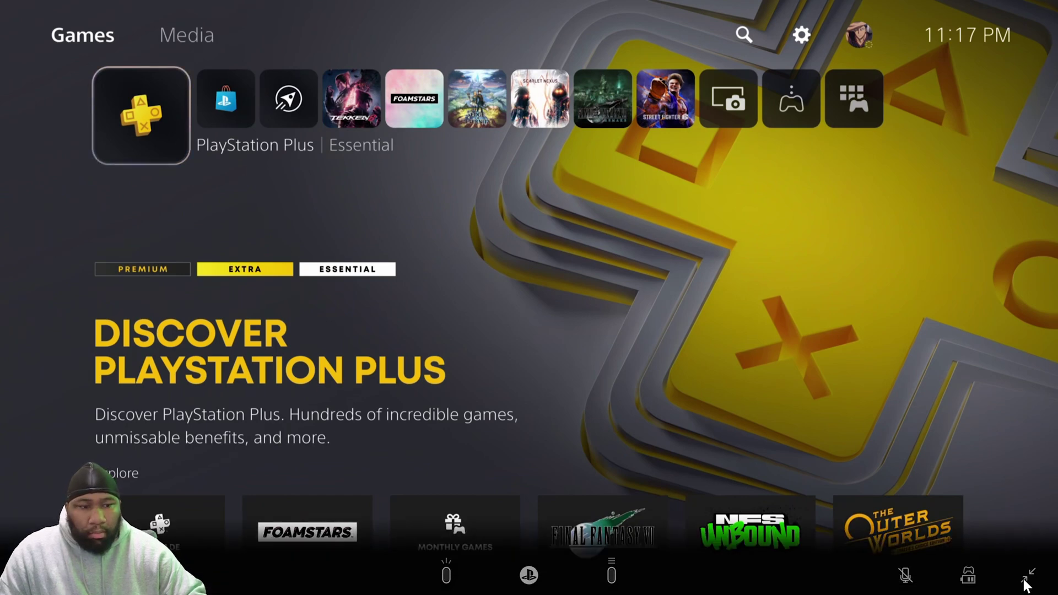
- Exit full screen, minimize Remote Play, and mute the microphone in Restream Studio
left_click(1026, 576)
left_click(963, 8)
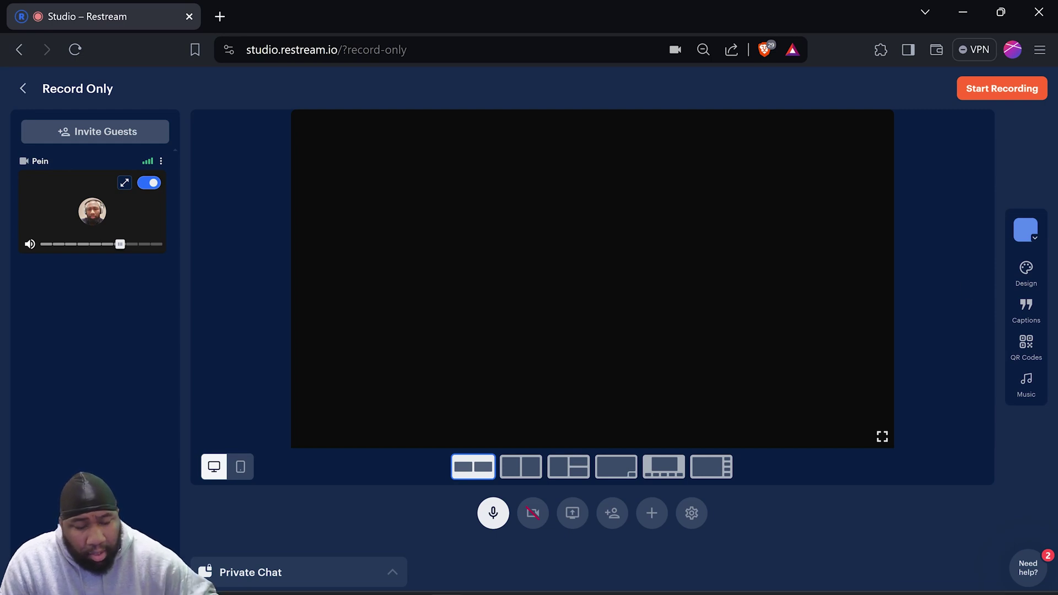
mouse_move(963, 594)
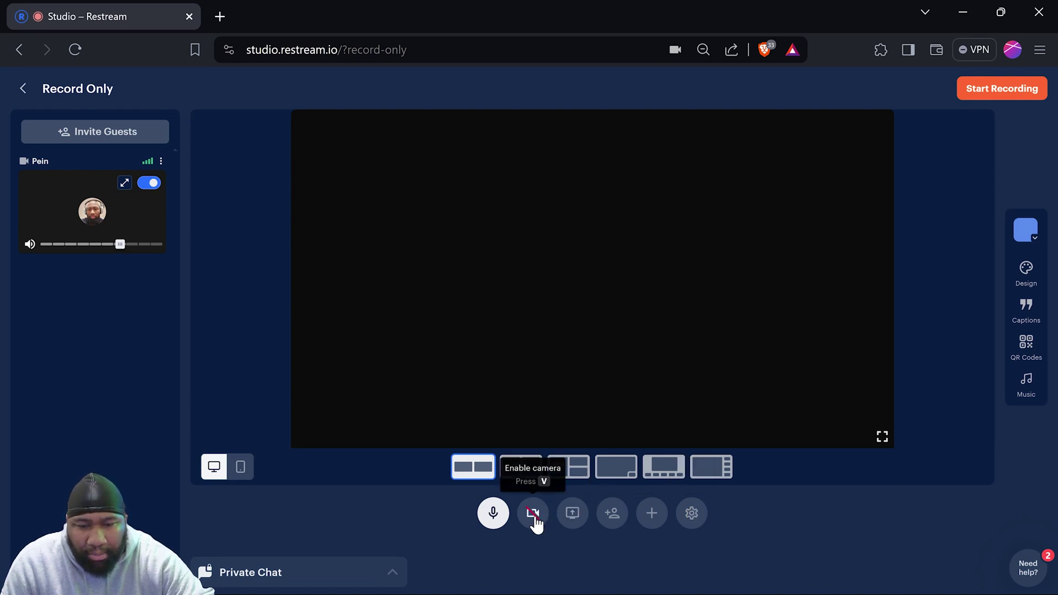
left_click(491, 512)
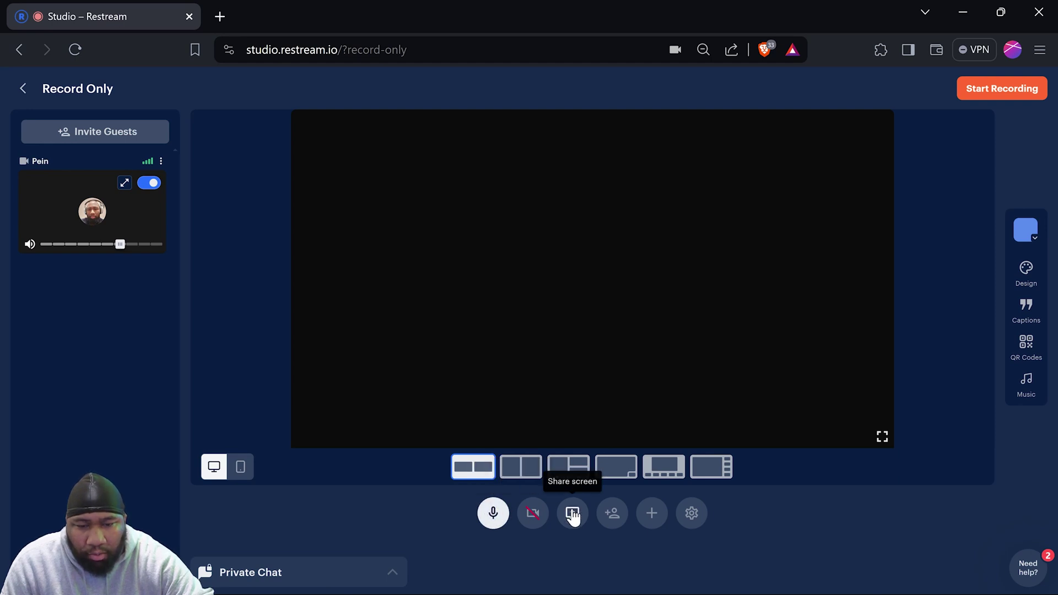
- In studio settings, keep OBS Virtual Camera as the video input and view the audio settings
left_click(691, 512)
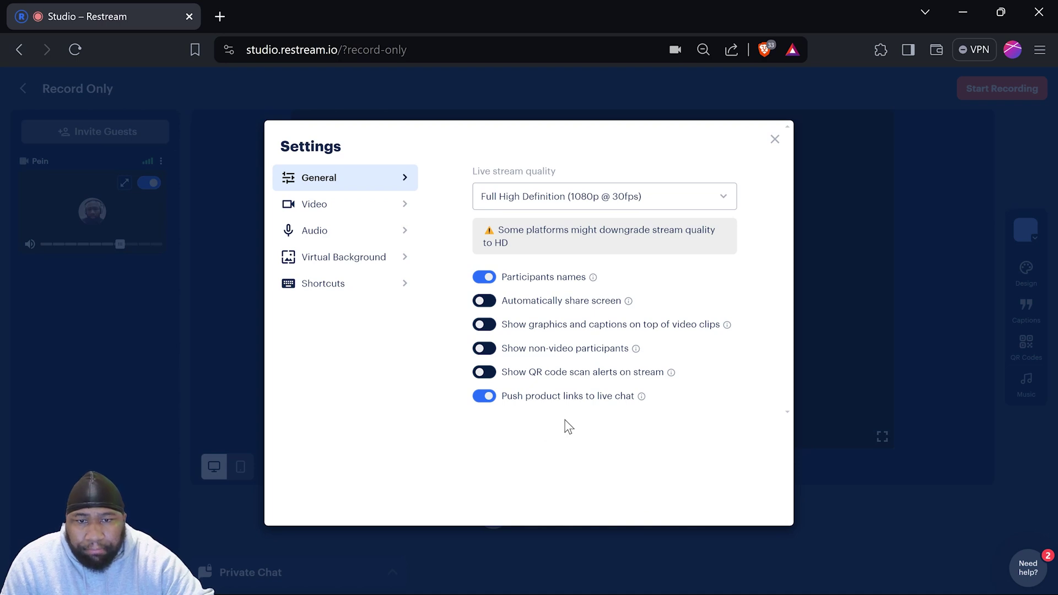
left_click(326, 209)
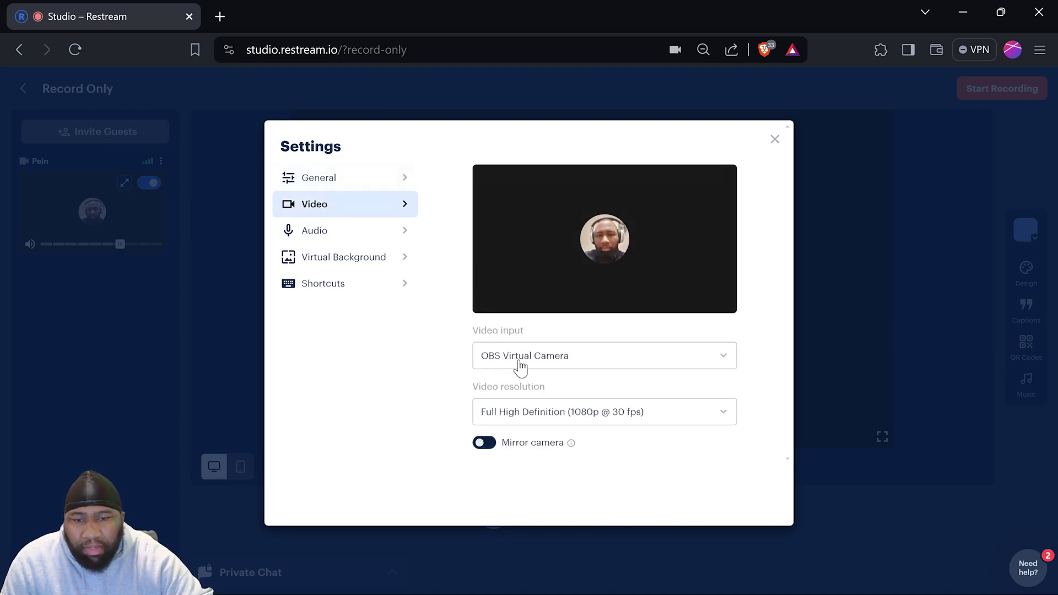
left_click(547, 363)
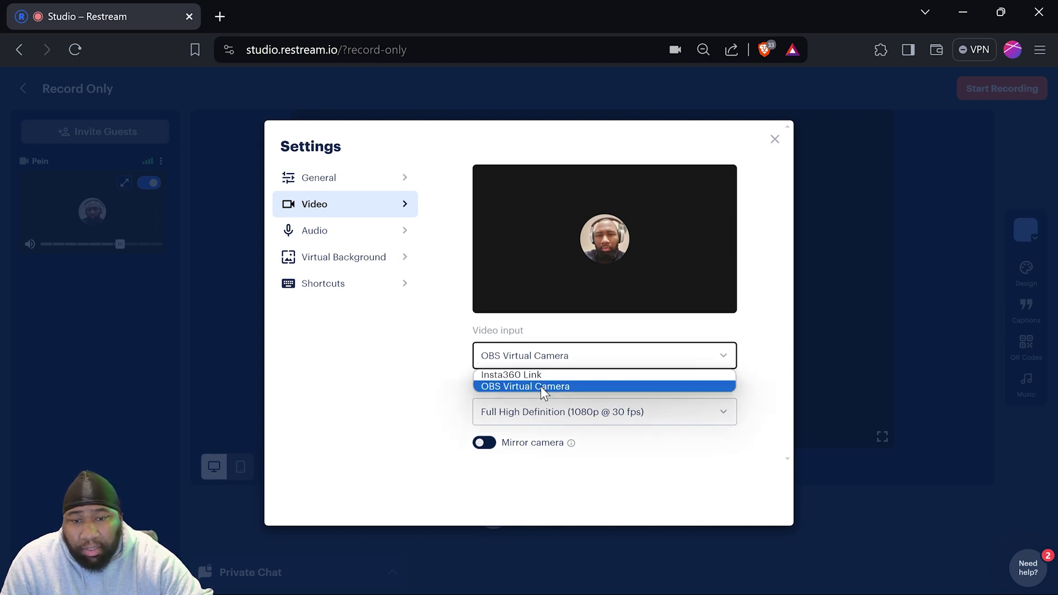
left_click(540, 386)
left_click(324, 240)
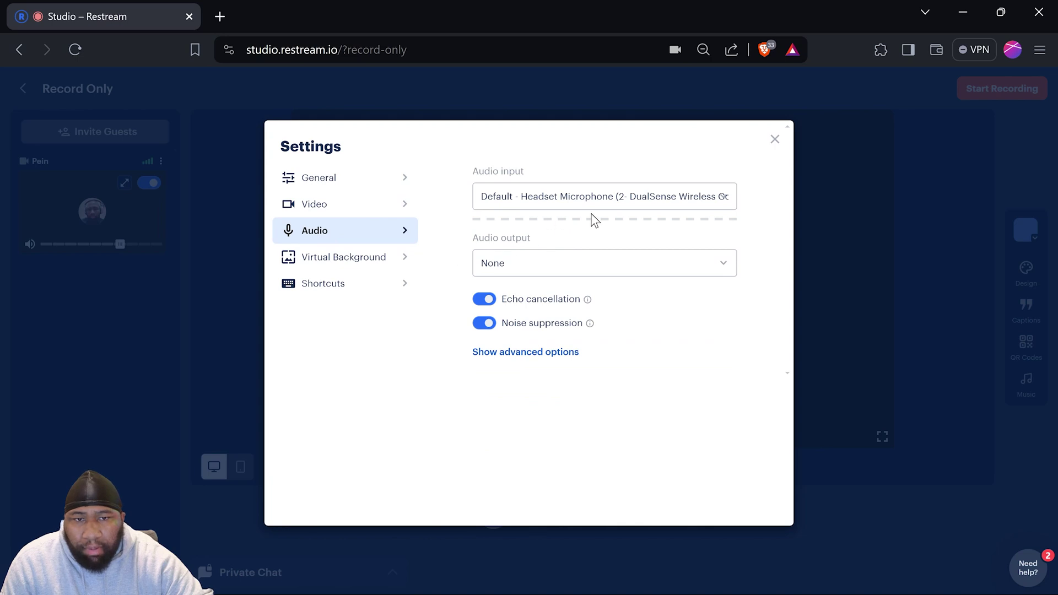
- Set audio output to Headphones (2- S-W4) and audio input to Microphone (Blue Snowball)
left_click(696, 195)
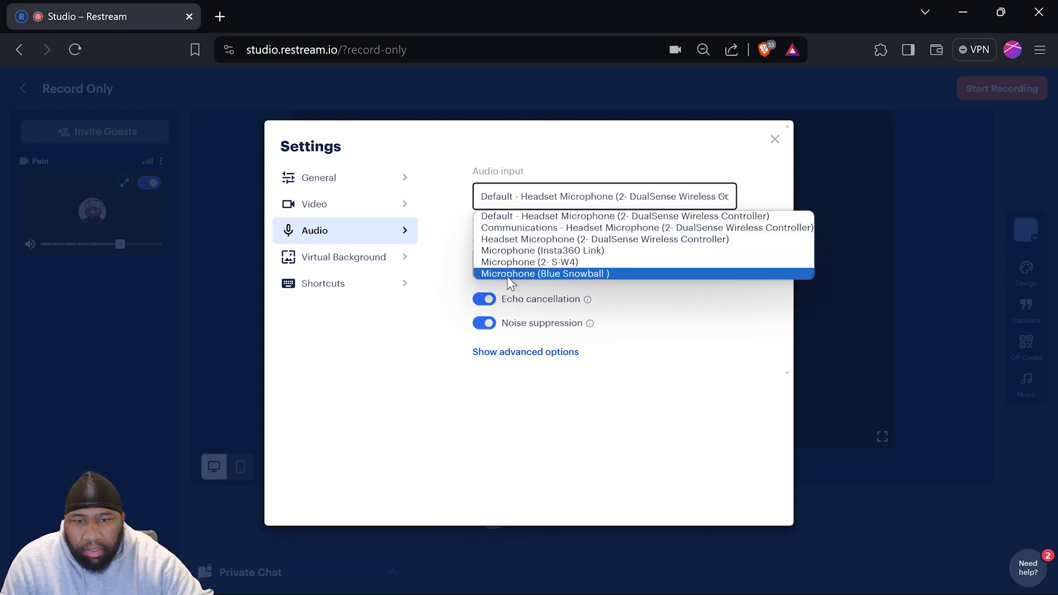
left_click(520, 262)
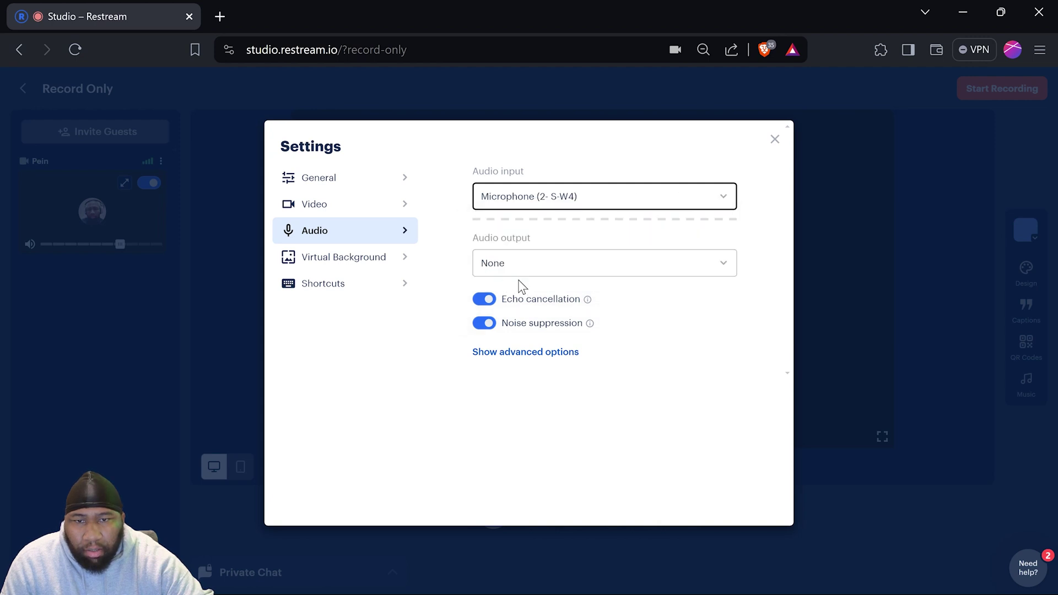
left_click(570, 269)
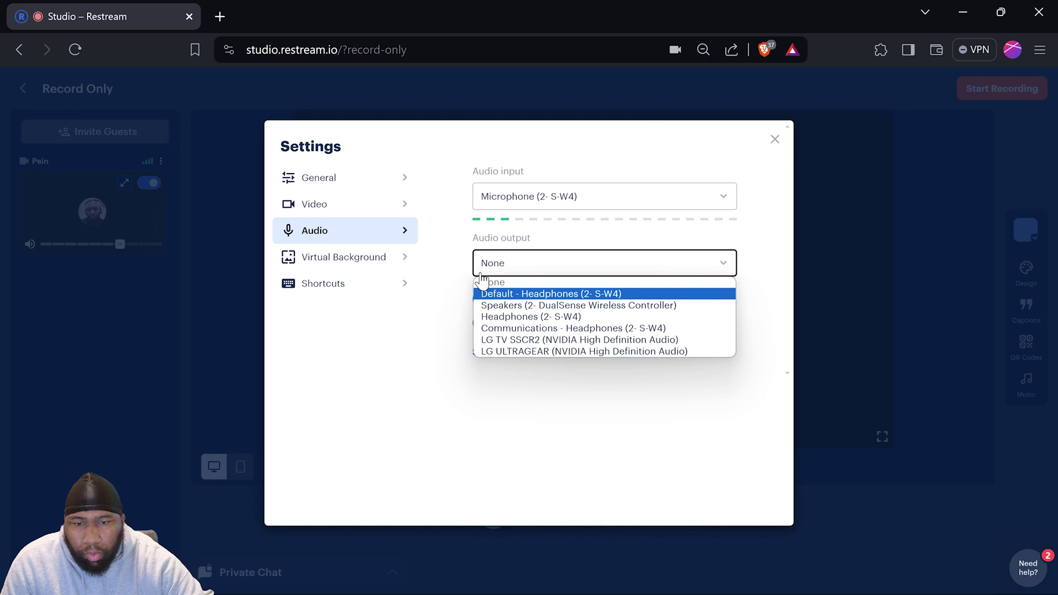
left_click(508, 317)
left_click(534, 201)
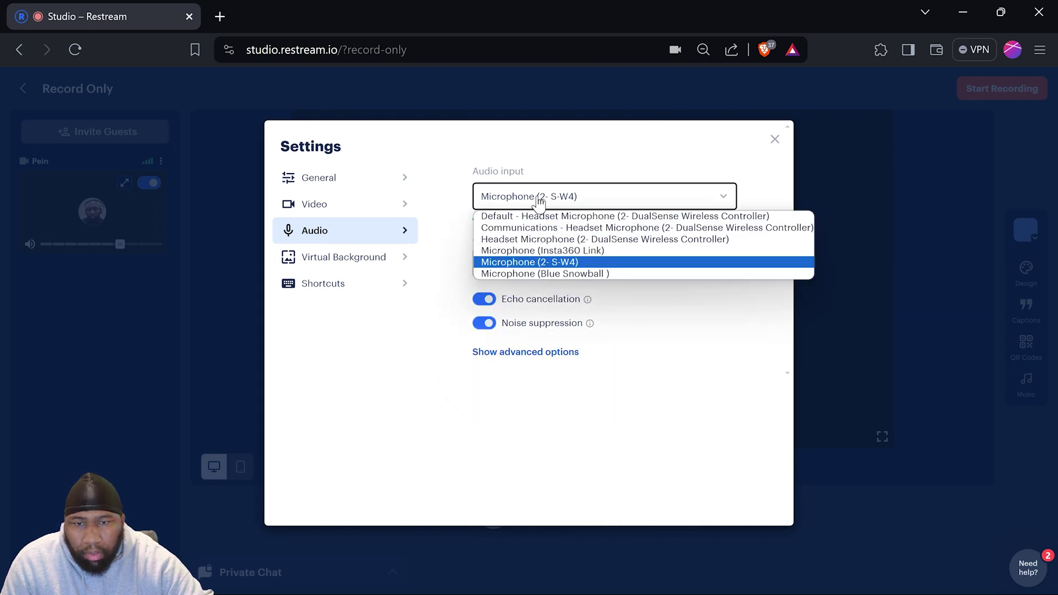
left_click(518, 274)
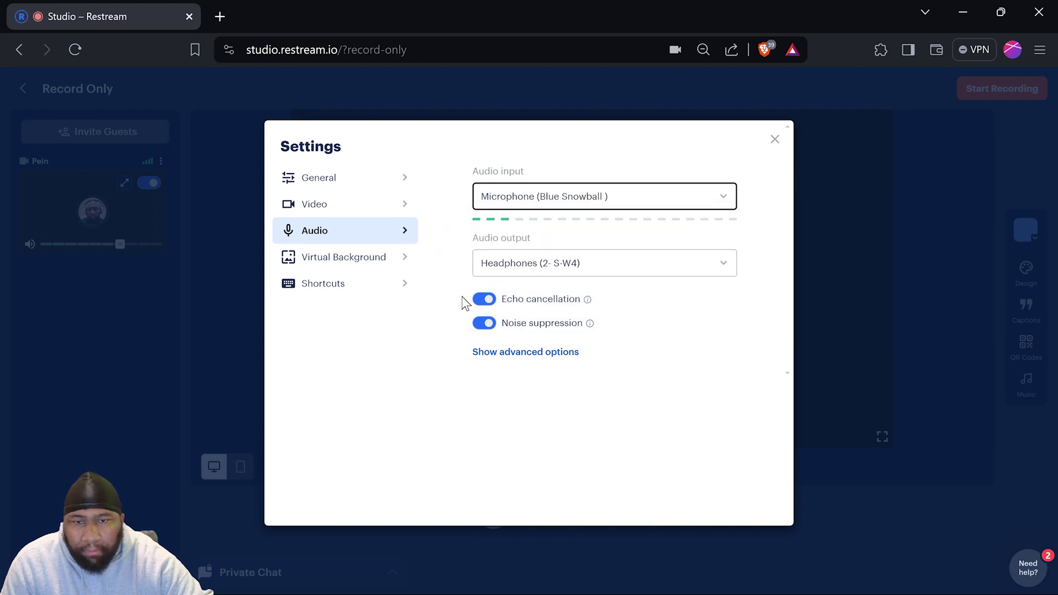
- Look over the virtual background and keyboard shortcut settings, then close settings
left_click(336, 267)
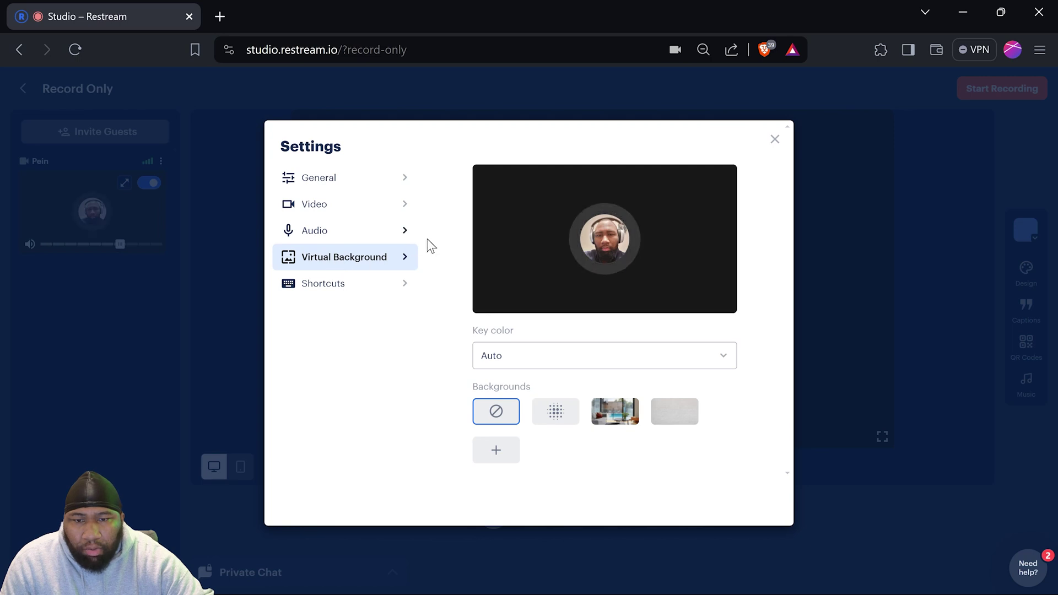
left_click(327, 288)
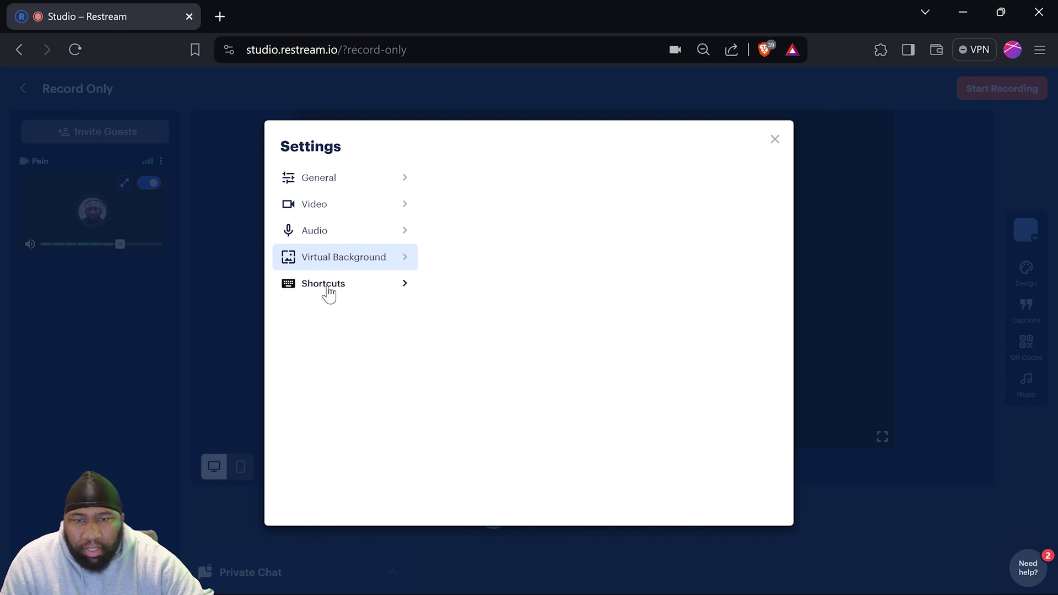
left_click(774, 140)
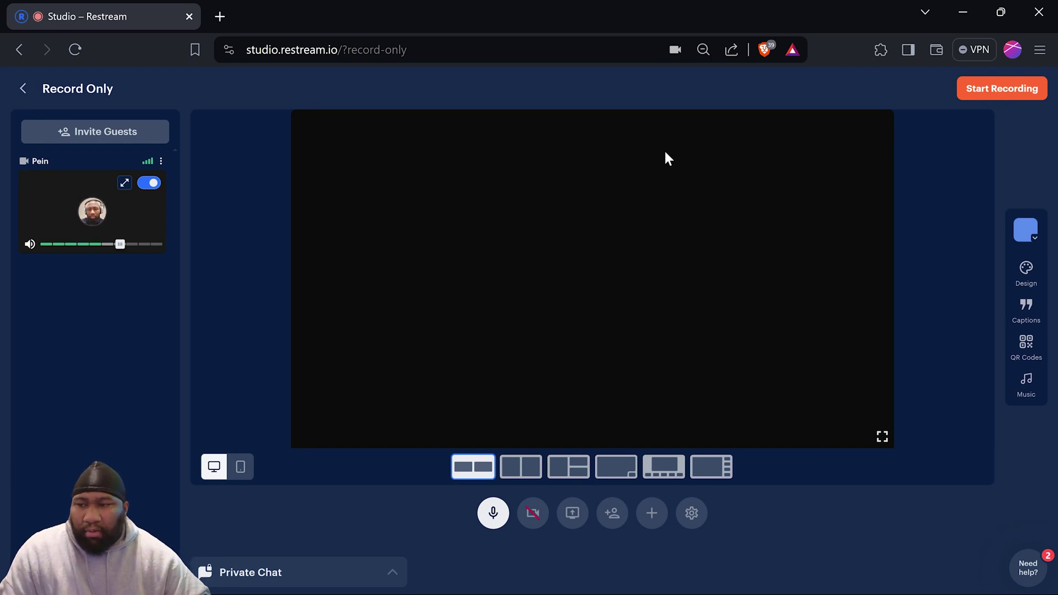